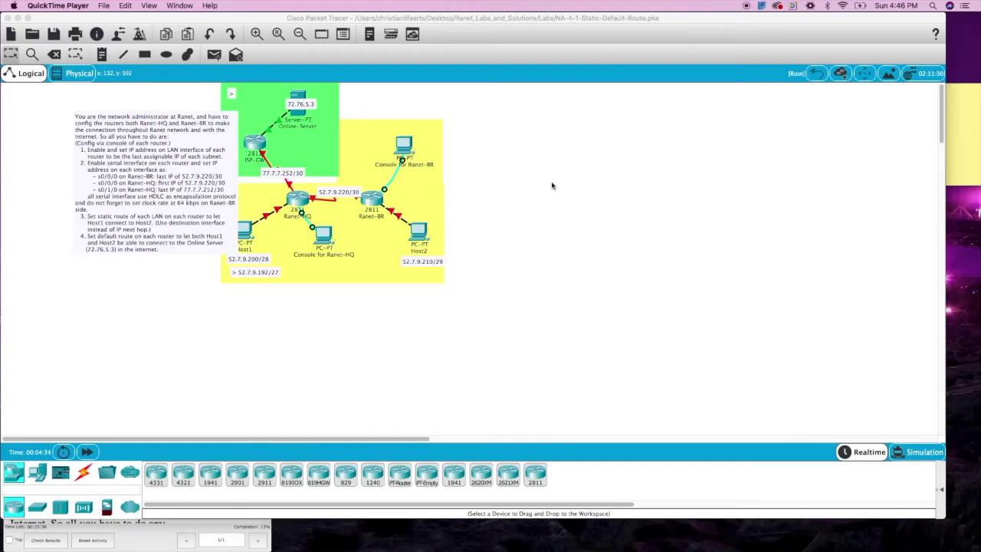
Step: Move the lab instructions note clear of the topology diagram and consult the sticky note with the subnet addresses
left_click(127, 131)
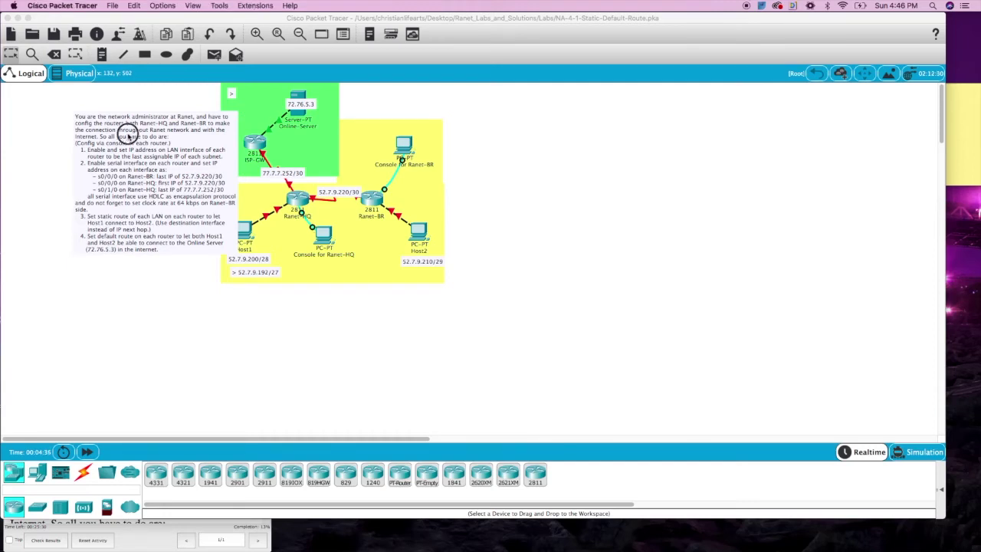
left_click_drag(128, 131, 109, 131)
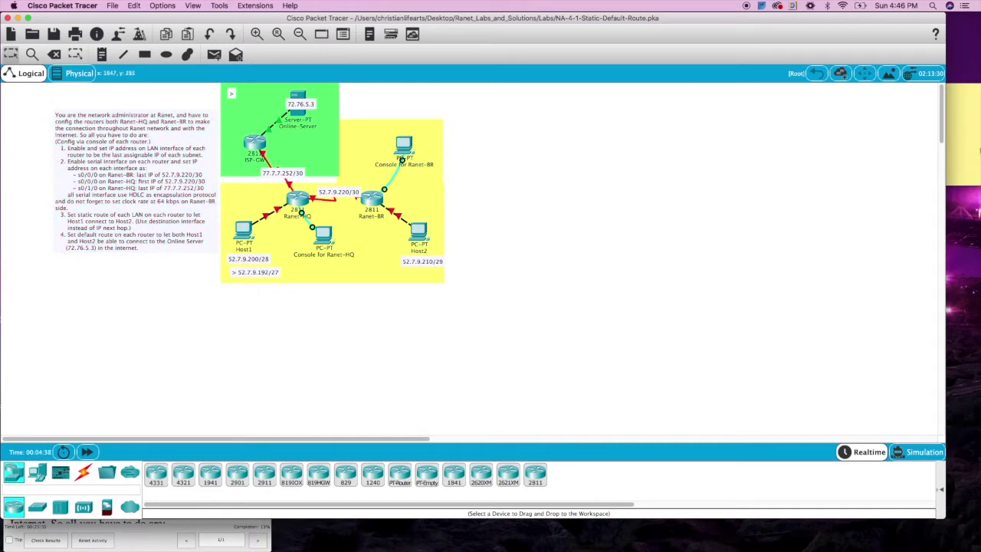
left_click(971, 138)
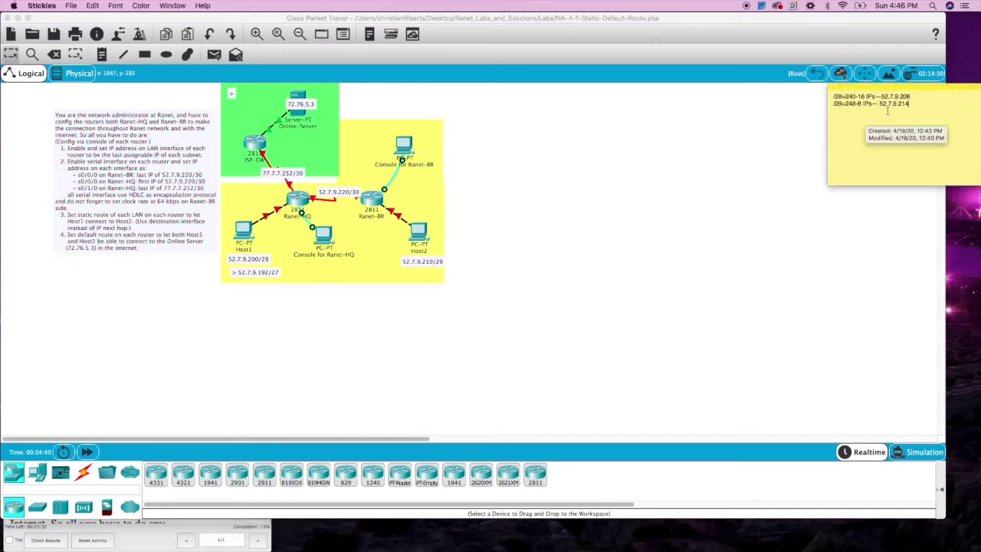
left_click(760, 166)
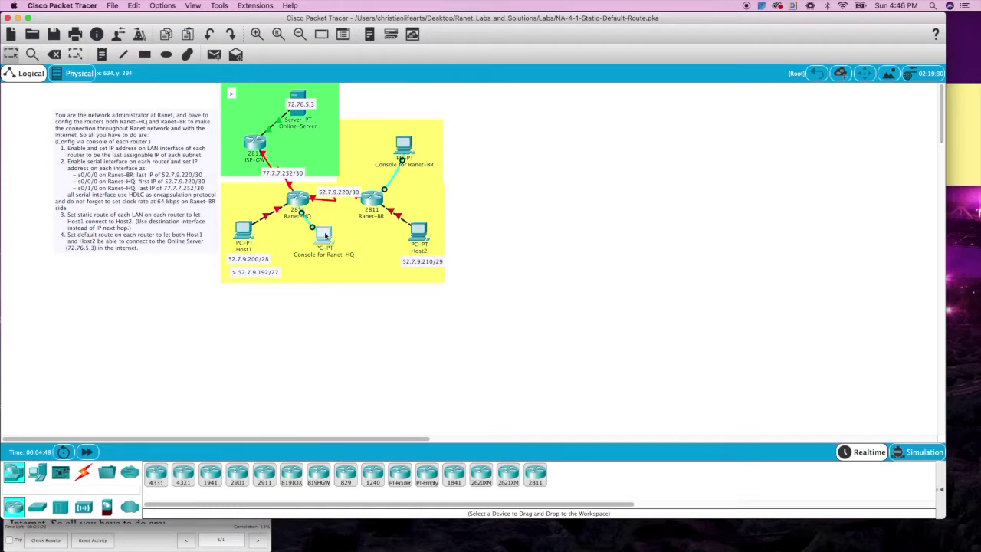
Step: Open a terminal session on the Console for Ranet-HQ PC with the default port settings, in a widened window beside the topology
left_click(323, 234)
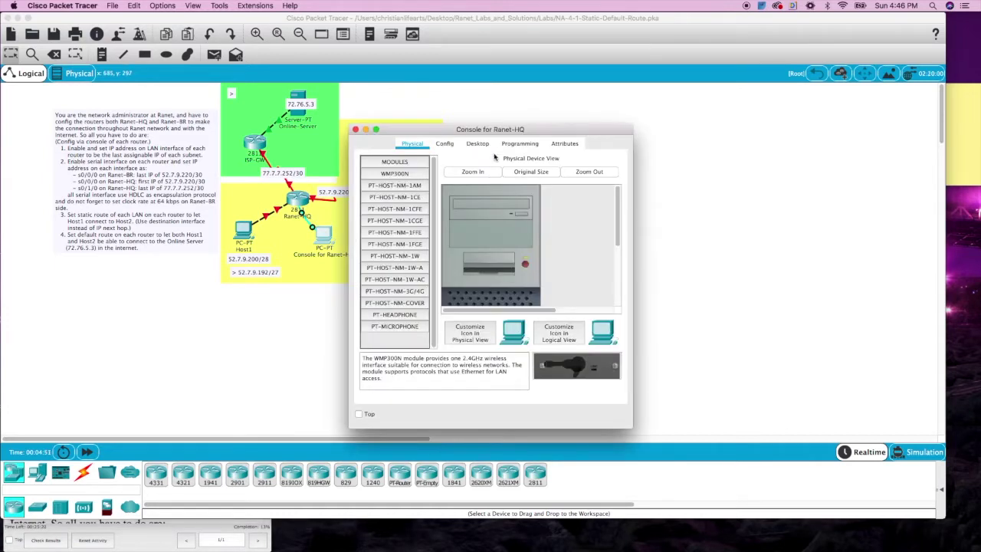
left_click(478, 144)
left_click(563, 195)
left_click_drag(633, 206, 728, 222)
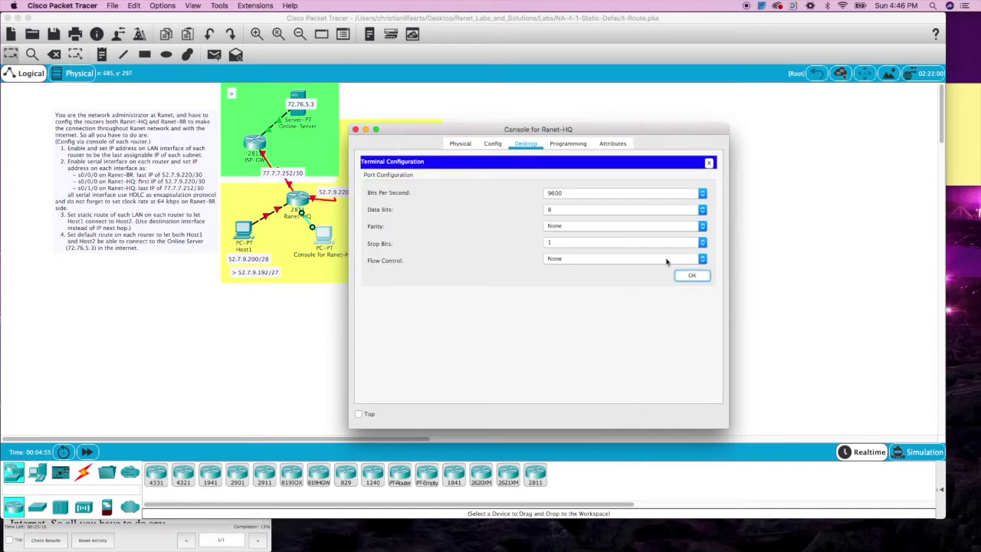
left_click(692, 276)
left_click_drag(590, 131, 667, 45)
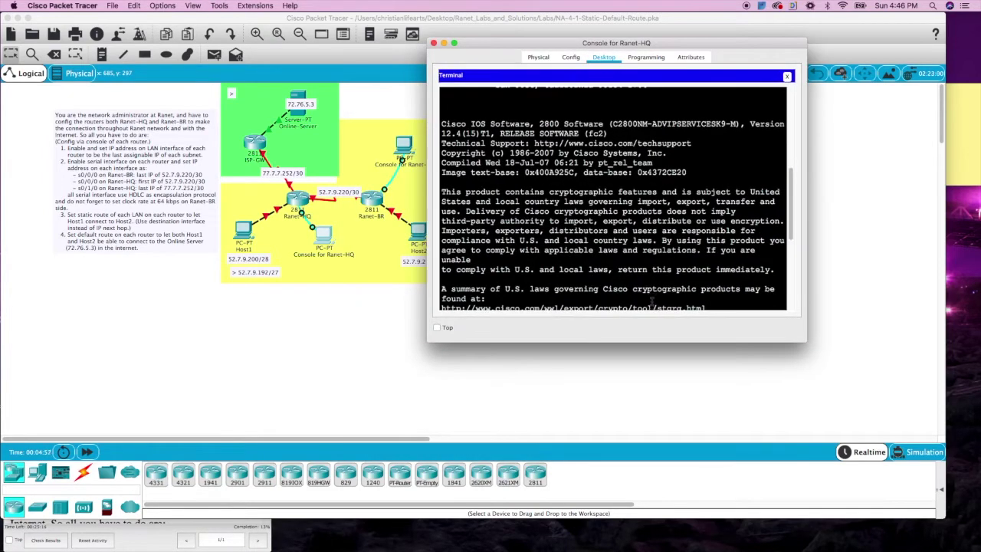
Step: Enter privileged mode and then global configuration mode on the Ranet-HQ router with en and conf t
key("Return")
key("Return")
type("en")
key("Return")
type("conf t")
key("Return")
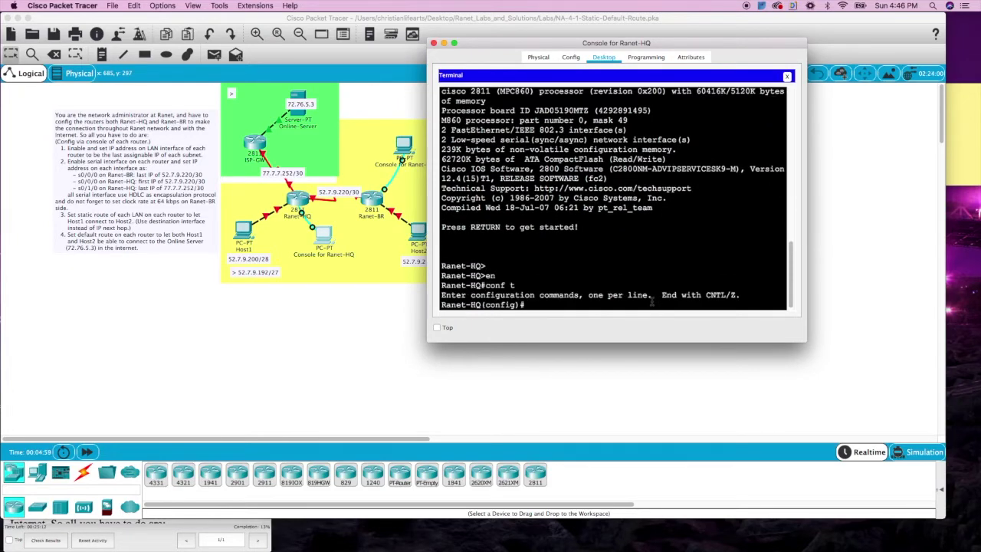
Step: Check which Ranet-HQ port connects to Host1 and enter interface configuration for fa0/0 on Ranet-HQ
left_click_drag(489, 42, 673, 77)
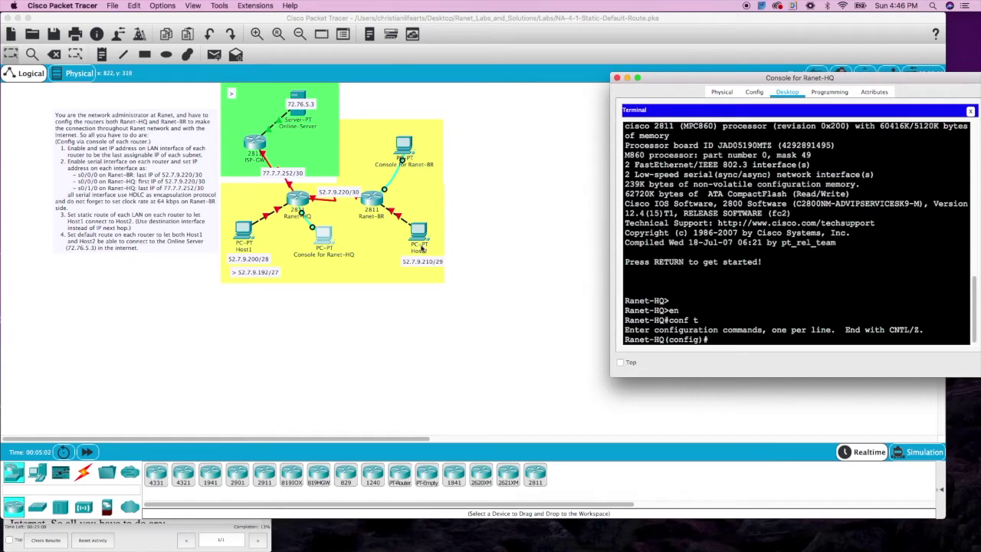
left_click(317, 326)
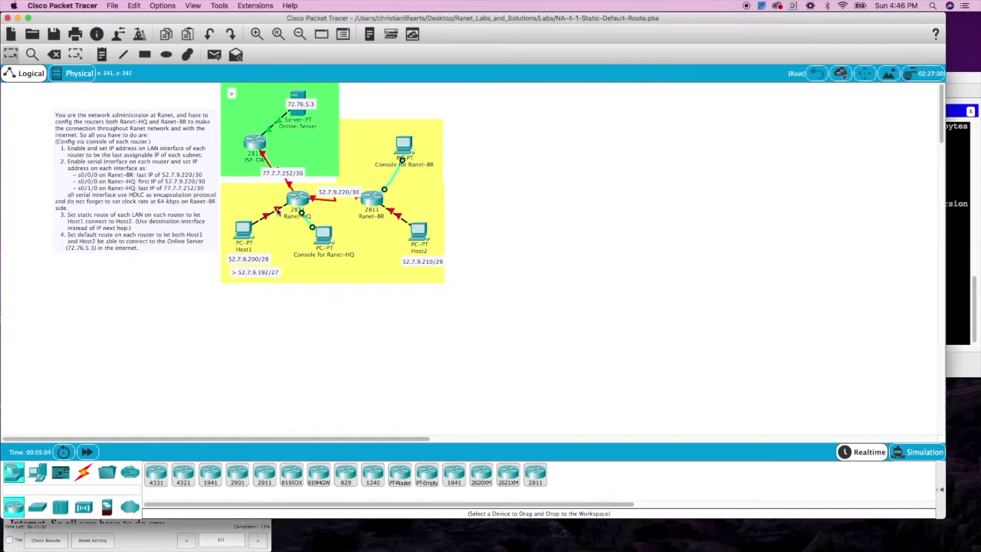
left_click(955, 214)
type("int")
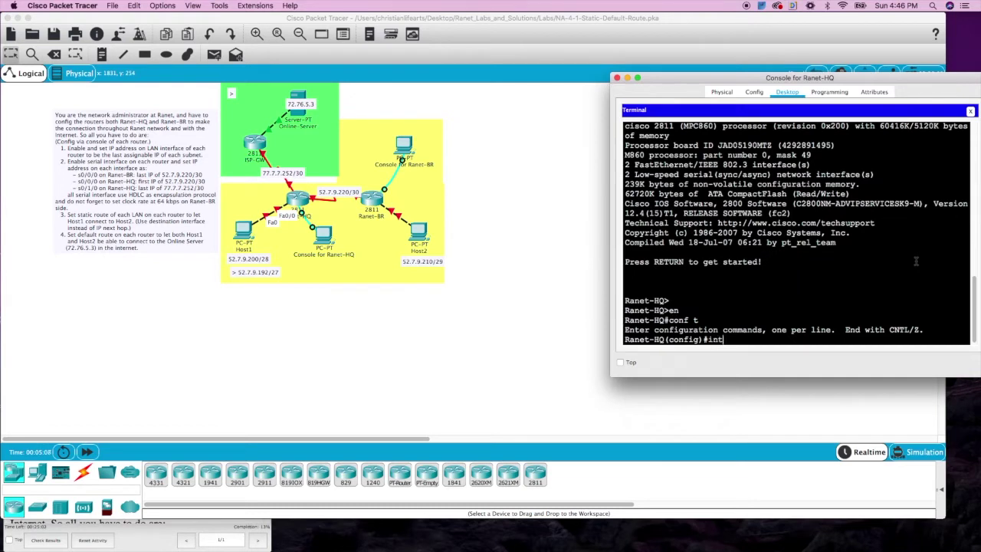
type(" fa ")
type("/0")
key("Return")
Step: Assign IP address 52.7.9.206 with mask 255.255.255.240 to Ranet-HQ's fa0/0 and enable the interface with no shut
type("i")
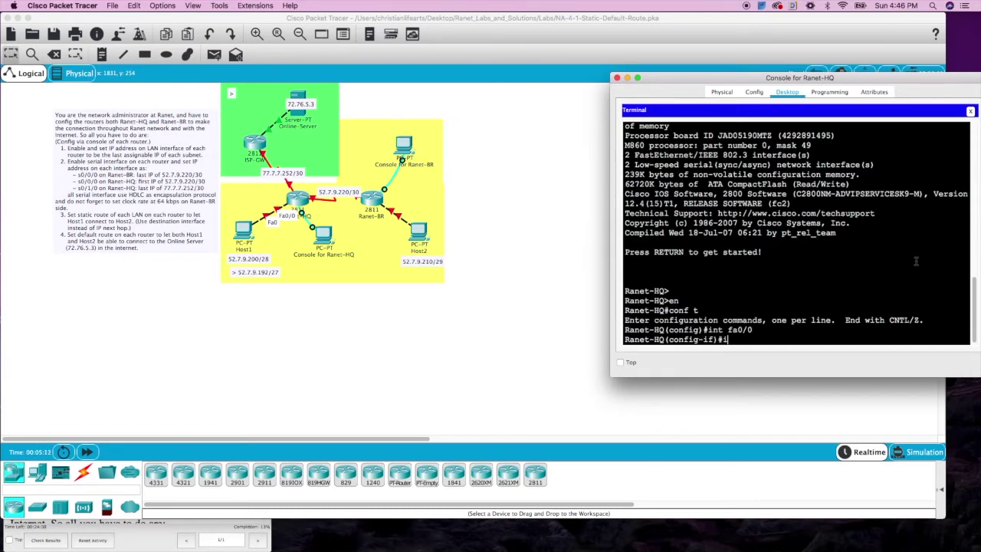
type("p ad")
key("Tab")
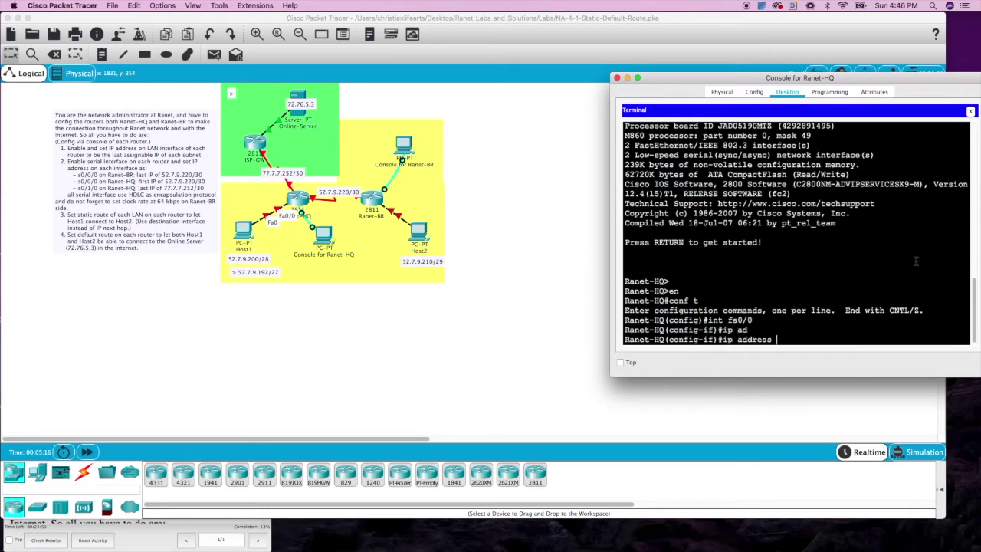
left_click_drag(925, 77, 912, 112)
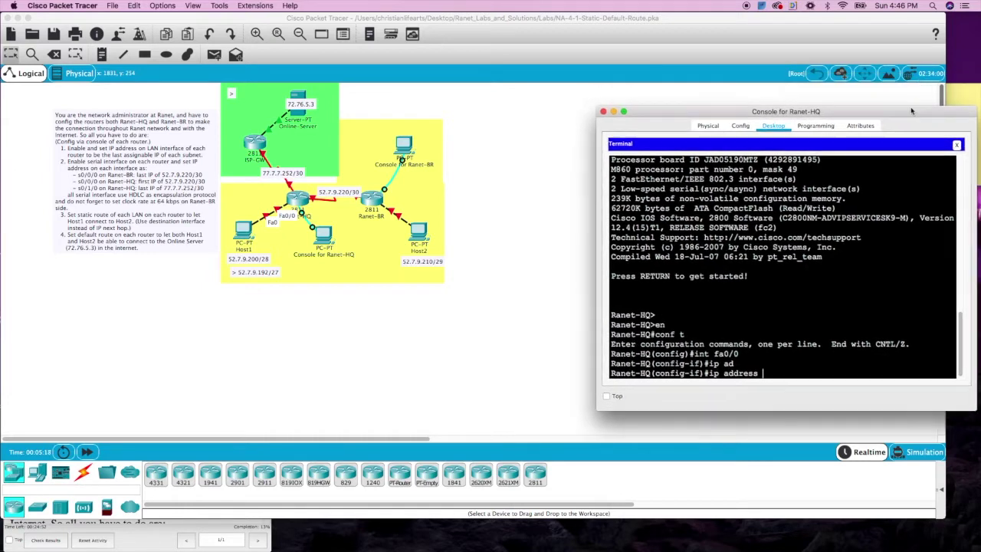
type("52.7.9.")
left_click(962, 90)
left_click_drag(916, 97, 859, 92)
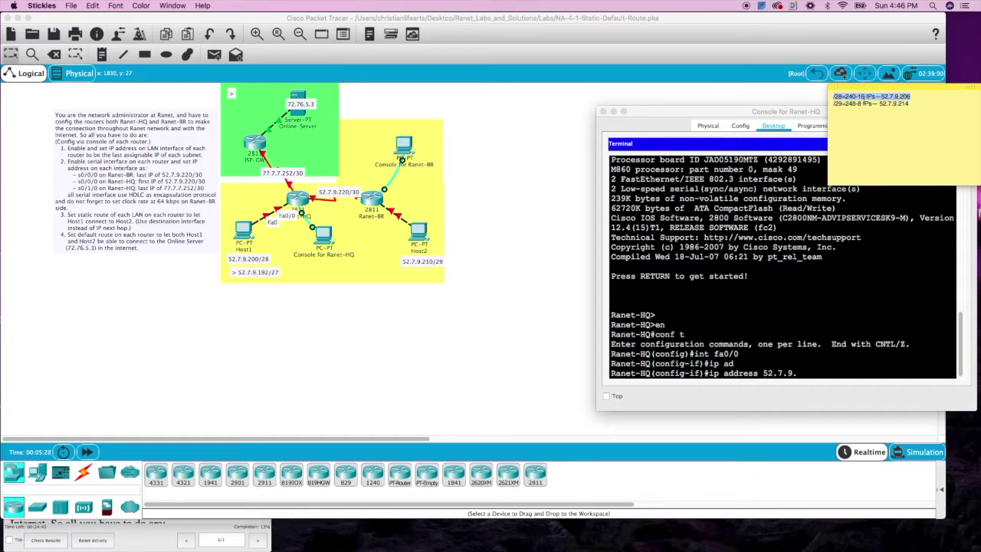
left_click(804, 377)
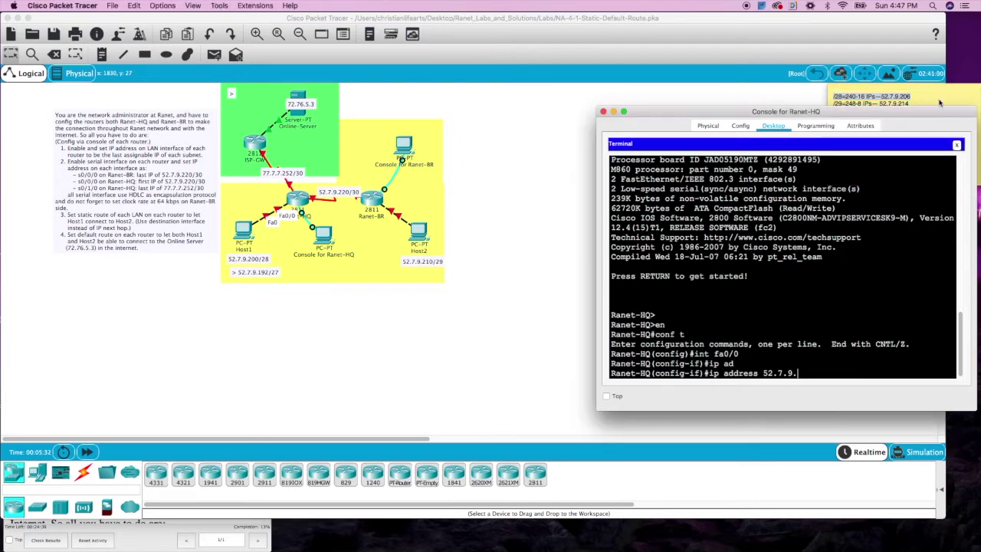
type("206 255.255.255.240")
key("Return")
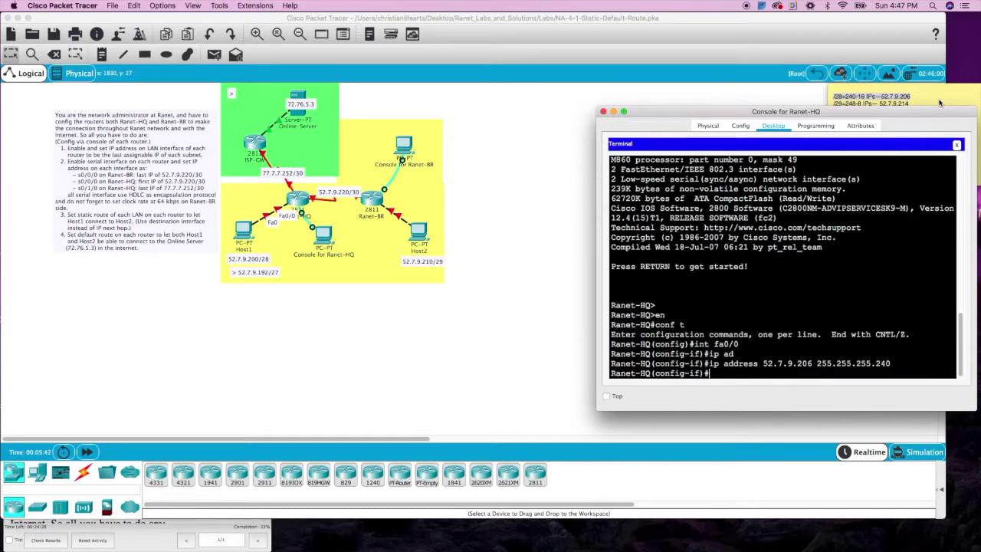
type("no shut")
key("Return")
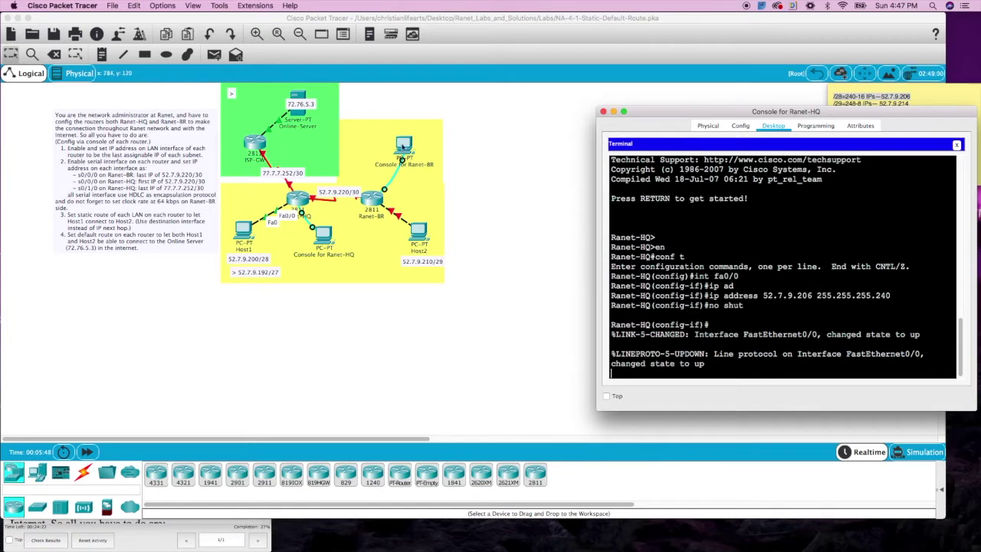
Step: Open a terminal session on the Console for Ranet-BR PC with the default port settings and widen its window
left_click(402, 147)
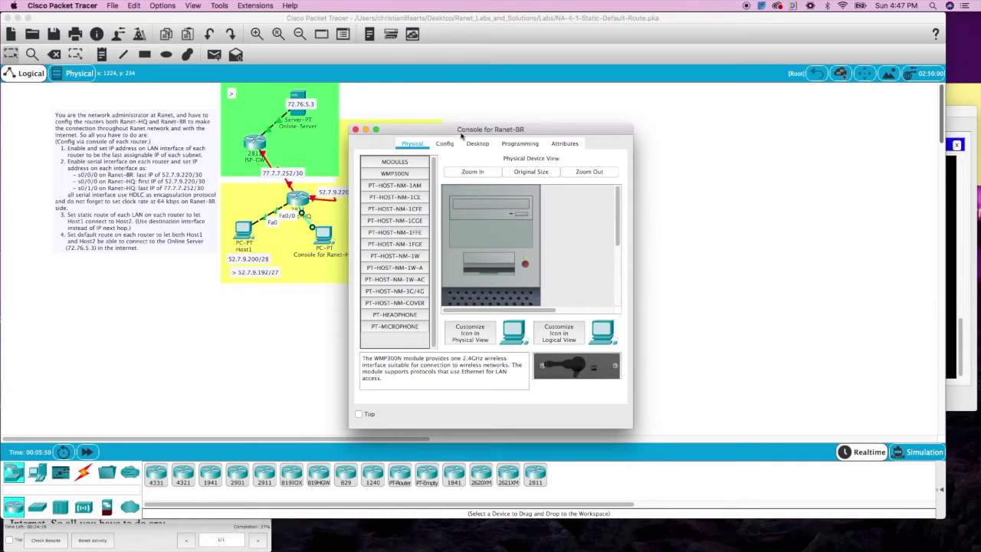
left_click(478, 144)
left_click_drag(478, 129, 651, 59)
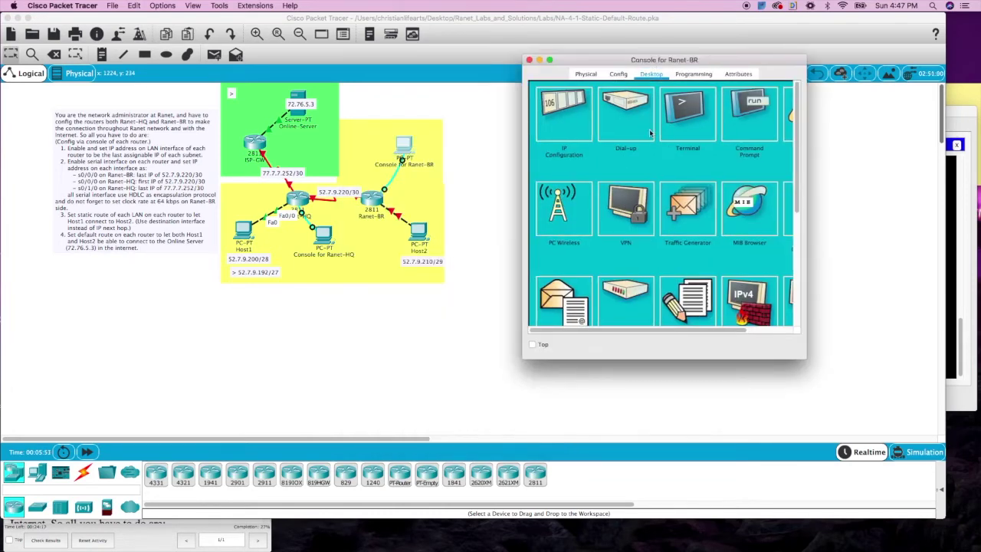
left_click(686, 114)
left_click(770, 207)
left_click_drag(805, 184, 893, 183)
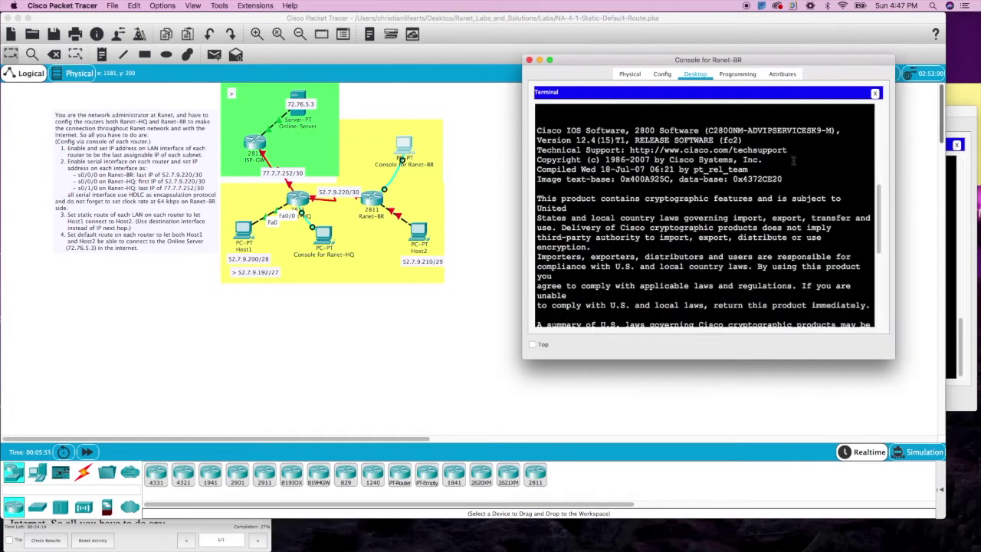
Step: Enter privileged mode and then global configuration mode on the Ranet-BR router with en and conf t
key("Return")
key("Return")
left_click_drag(745, 66, 848, 196)
type("en")
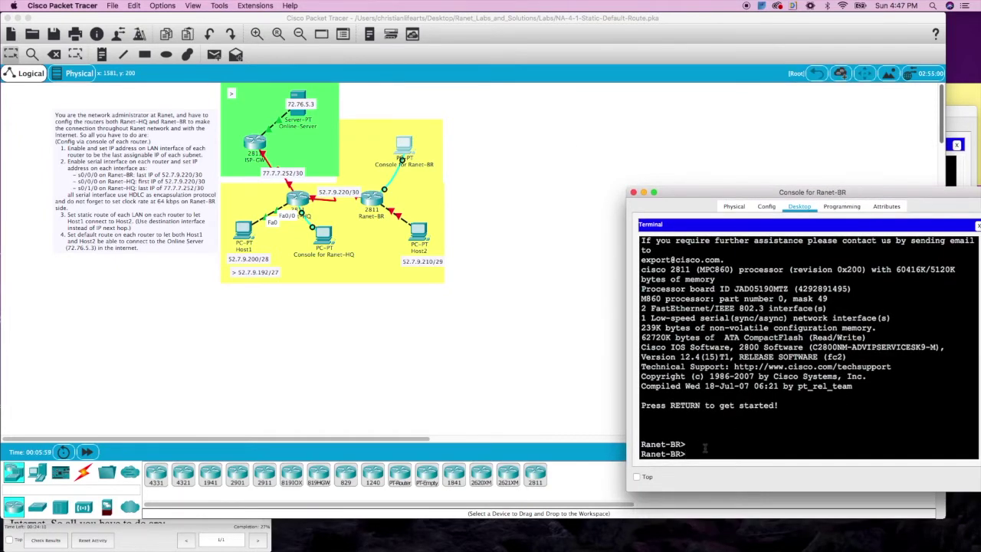
key("Return")
type("conf t")
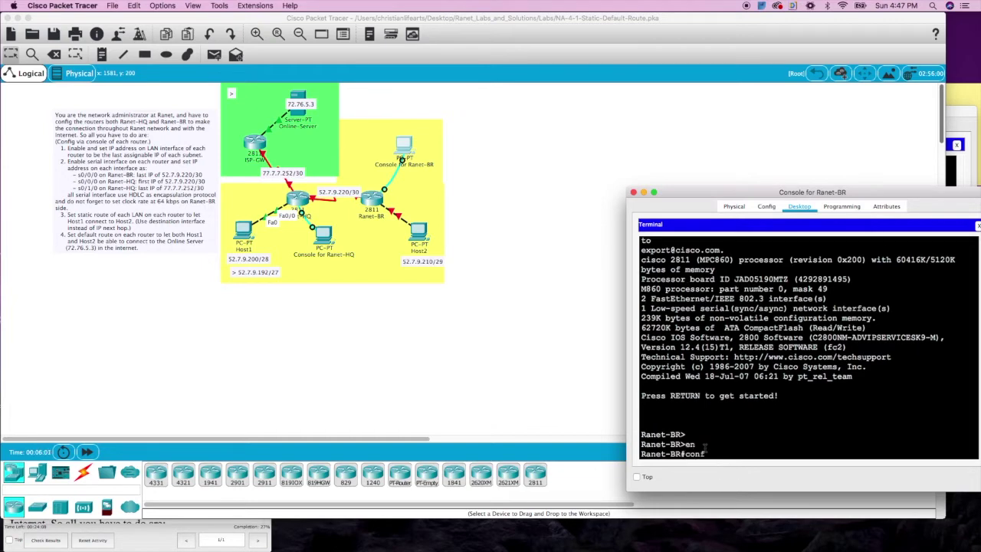
key("Return")
Step: Check which Ranet-BR port connects to Host2 and enter interface configuration for fa0/0 on Ranet-BR
left_click_drag(771, 193, 601, 82)
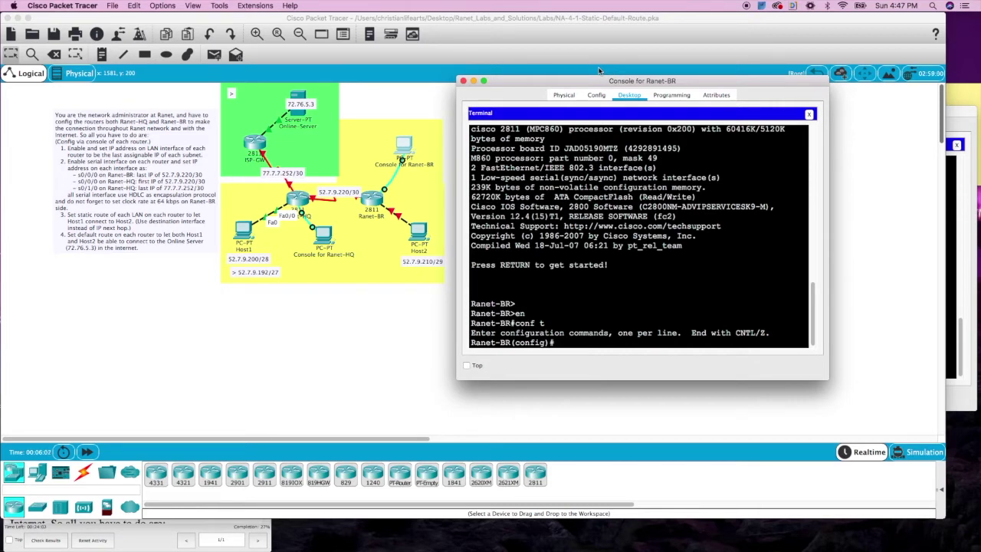
left_click(194, 334)
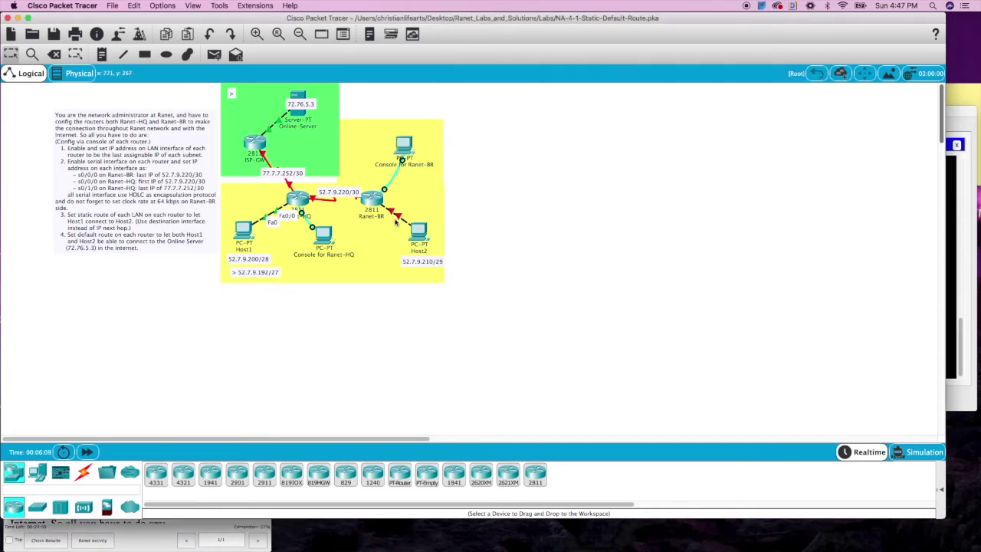
mouse_move(396, 217)
left_click(404, 145)
type("int fa0/0")
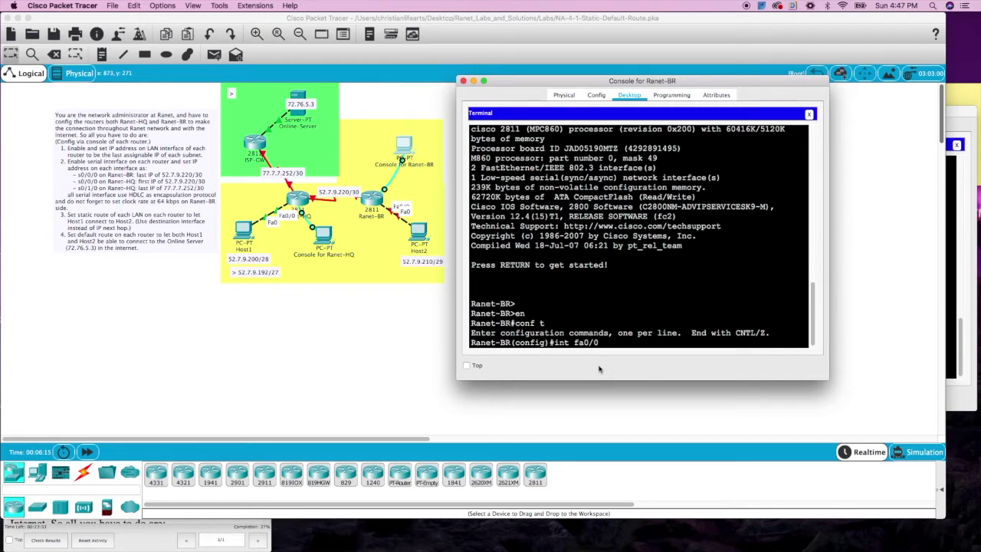
key("Return")
Step: Assign IP address 52.7.9.214 with mask 255.255.255.248 to Ranet-BR's fa0/0 and enable the interface with no shut
type("ip a")
key("Tab")
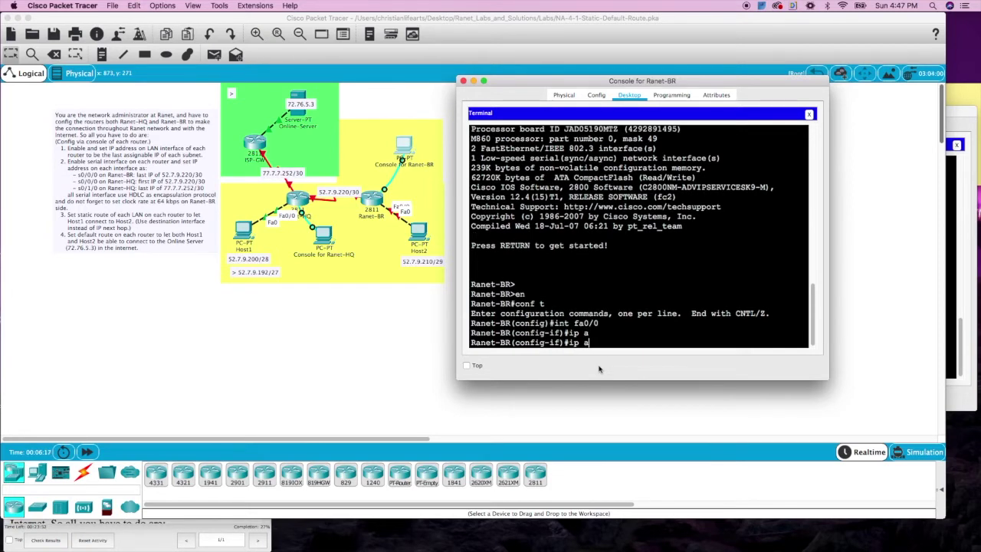
type("d")
key("Tab")
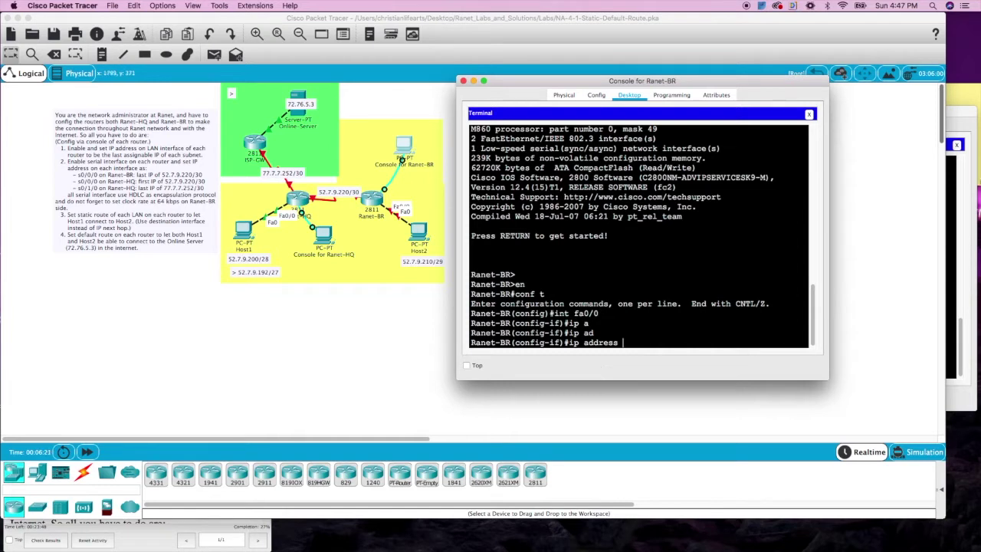
left_click(964, 92)
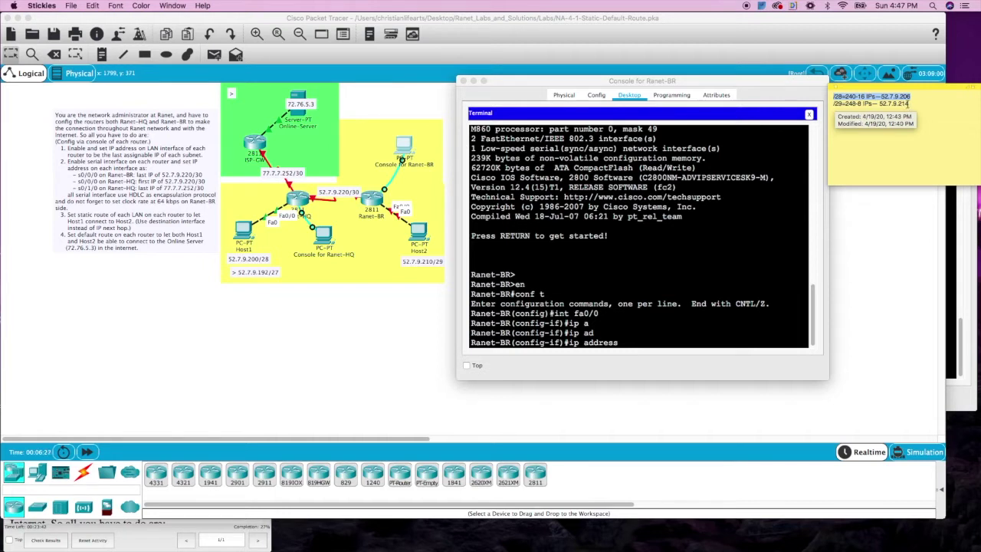
left_click(627, 343)
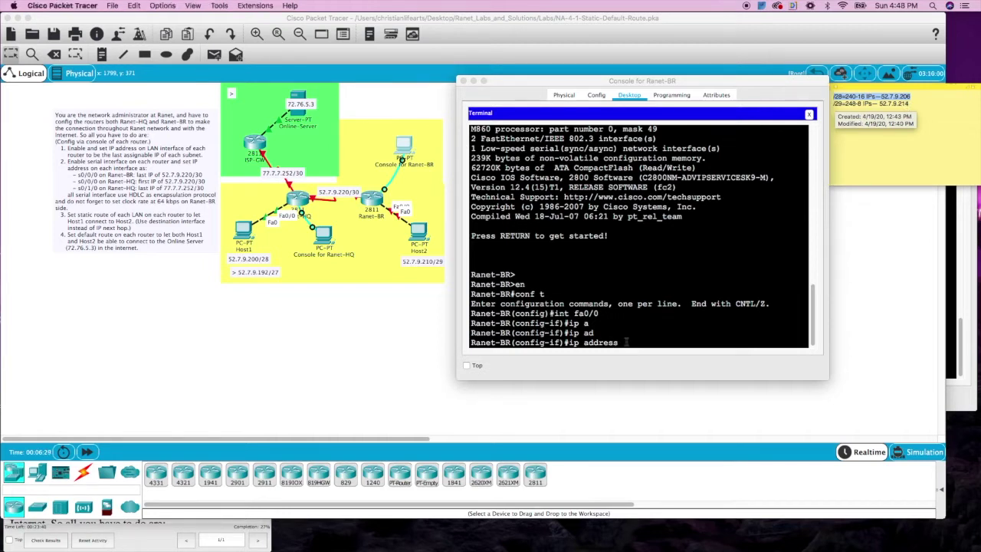
type("52")
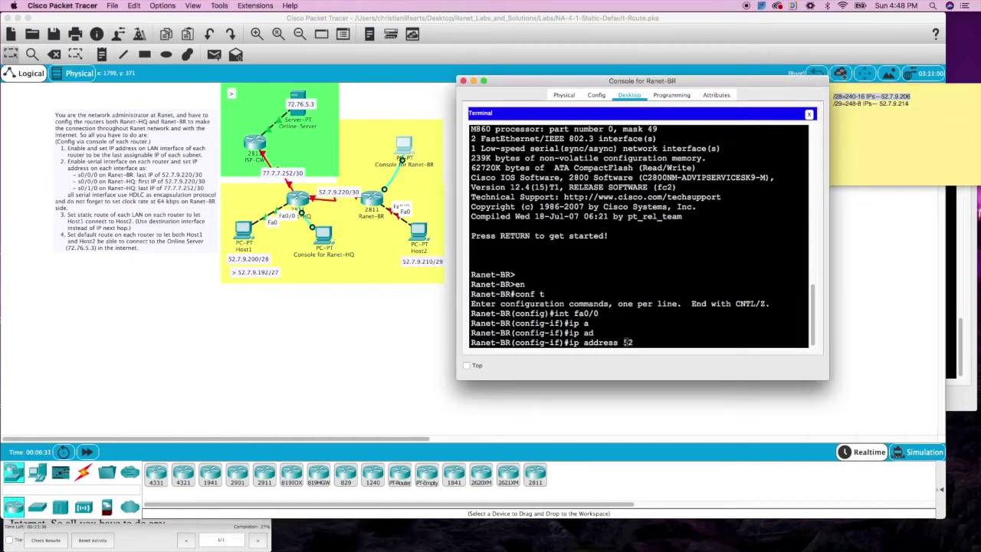
type(".7.9.214 255.255.255.248")
key("Return")
type("no shut")
key("Return")
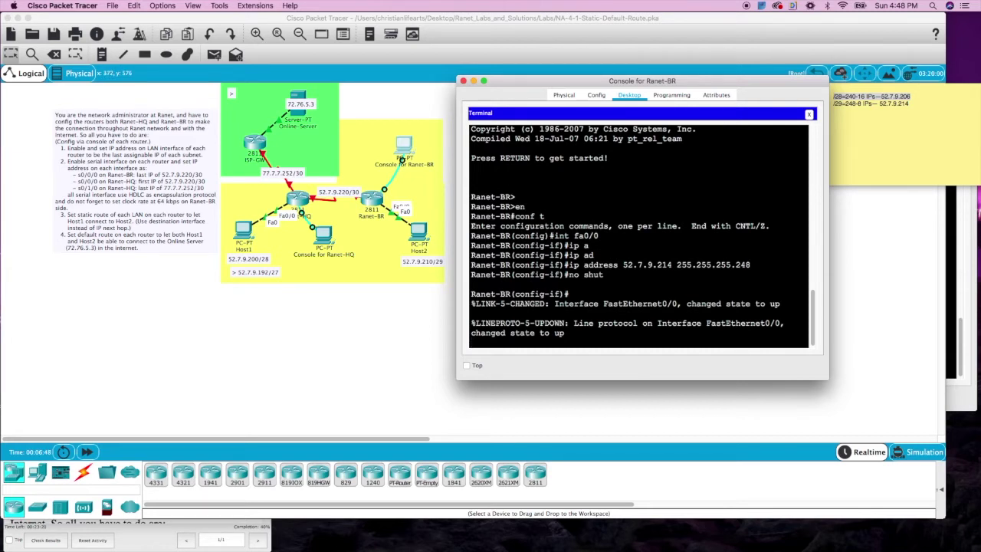
Step: Switch Ranet-BR's interface configuration to the serial interface se0/0/0
left_click(680, 334)
key("Return")
key("Return")
type("in")
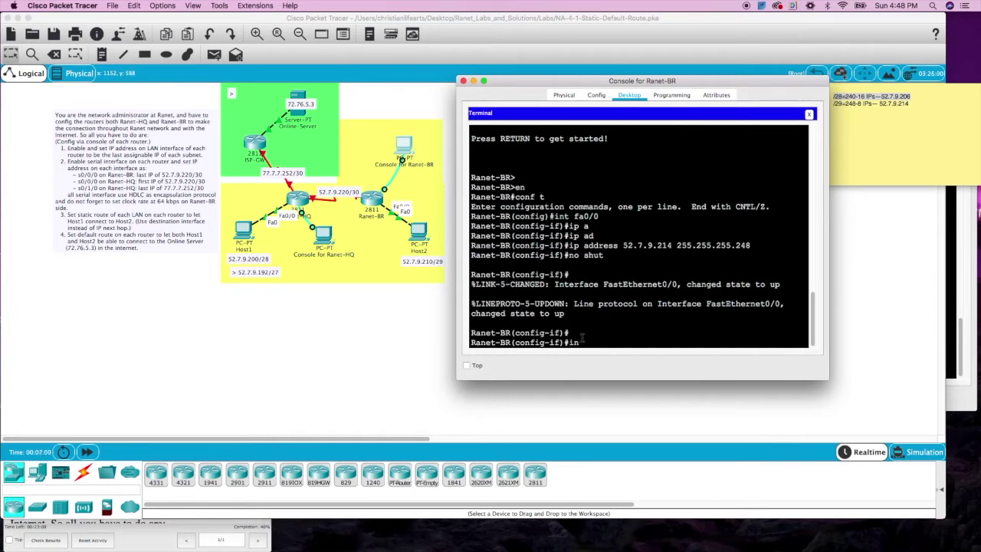
type("t se0/0/0")
key("Return")
Step: Assign IP address 52.7.9.222 with mask 255.255.255.252 to Ranet-BR's serial interface se0/0/0
type("ip adde")
key("Tab")
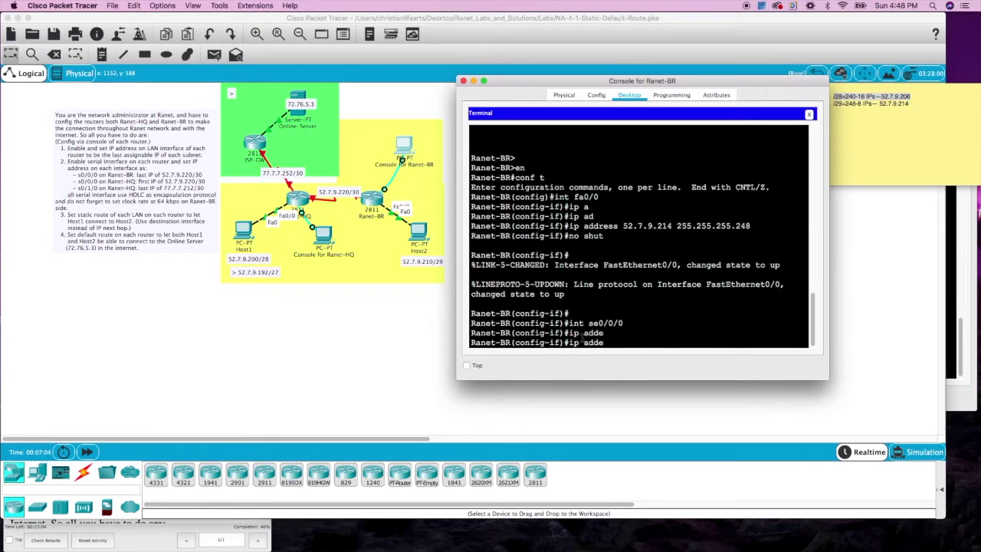
key("BackSpace")
type("r")
key("Tab")
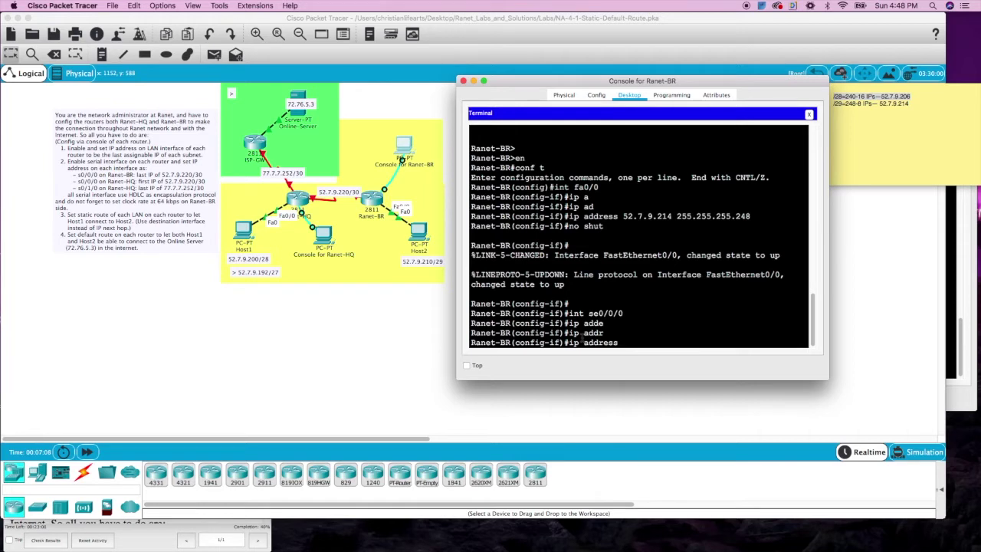
type("52.7.9.222 255.255.255.252")
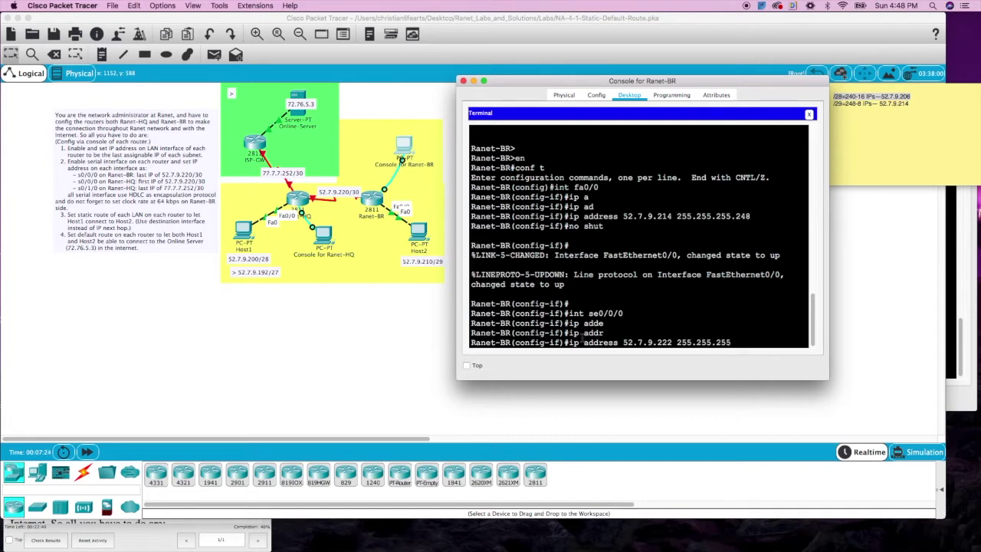
key("Return")
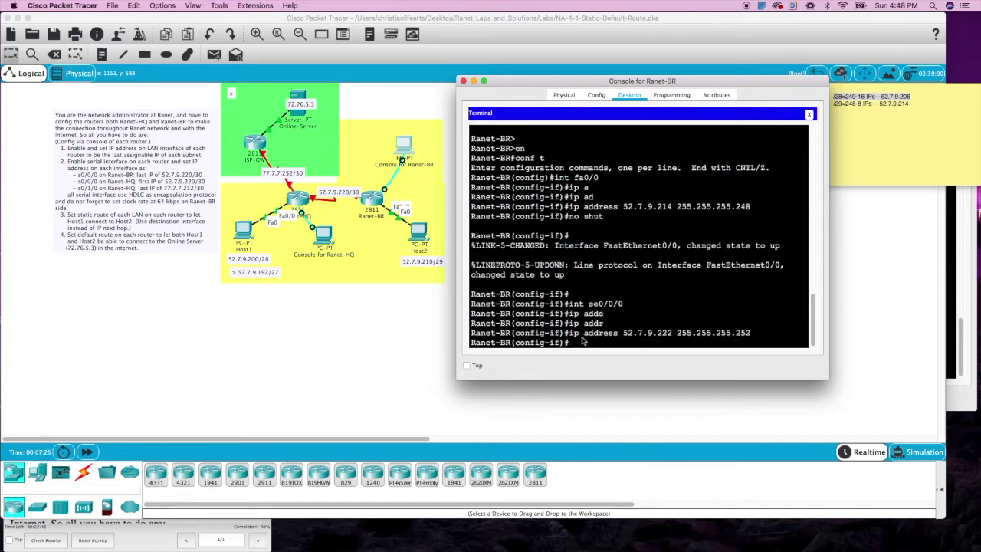
Step: Set the clock rate to 64000 on Ranet-BR's serial interface se0/0/0
type("c")
key("BackSpace")
type("clo")
key("Tab")
type("r")
key("Tab")
type("64000")
key("Return")
Step: Set the encapsulation of Ranet-BR's serial interface se0/0/0 to hdlc
type("en")
key("Tab")
type("hdlc")
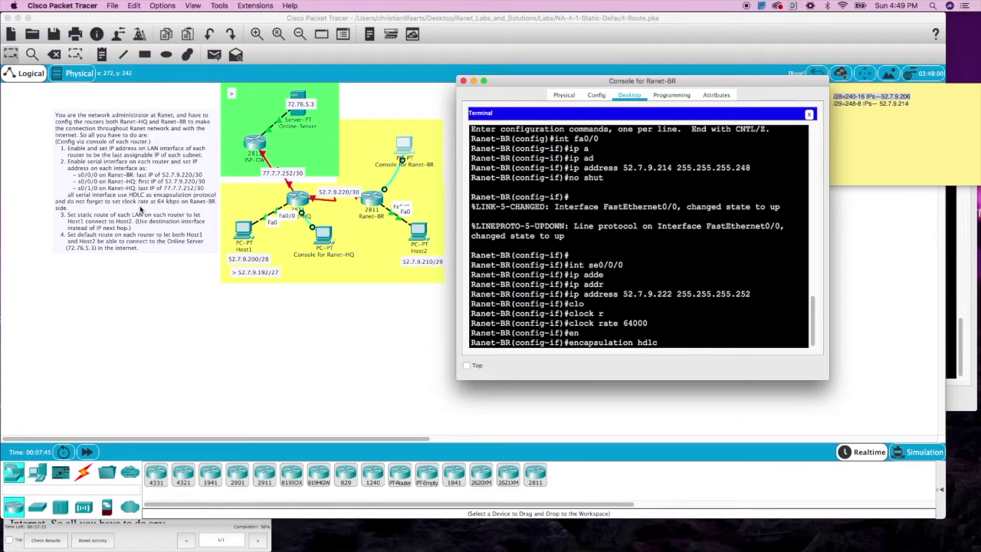
key("Return")
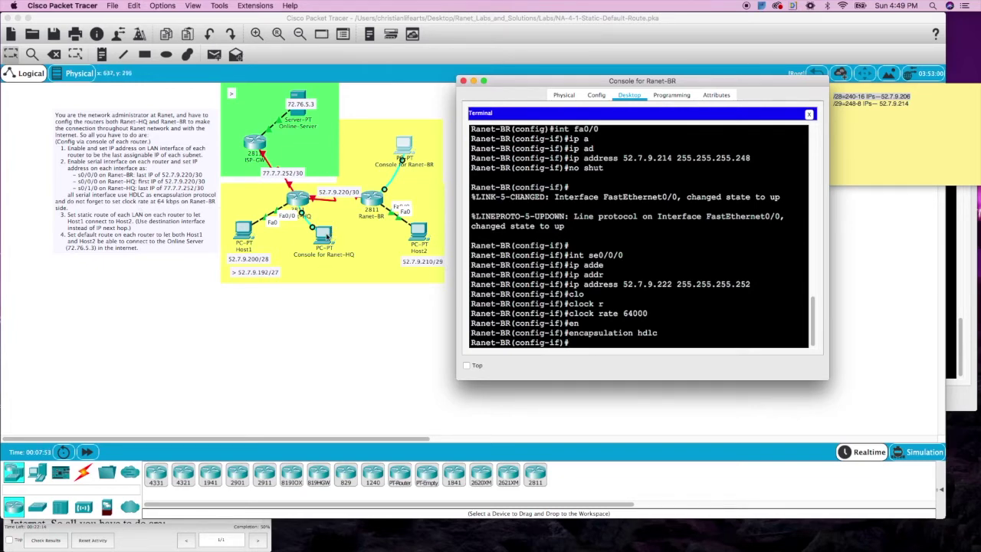
Step: Switch to the Ranet-HQ console and enter interface configuration for se0/0/0
left_click(325, 236)
key("Return")
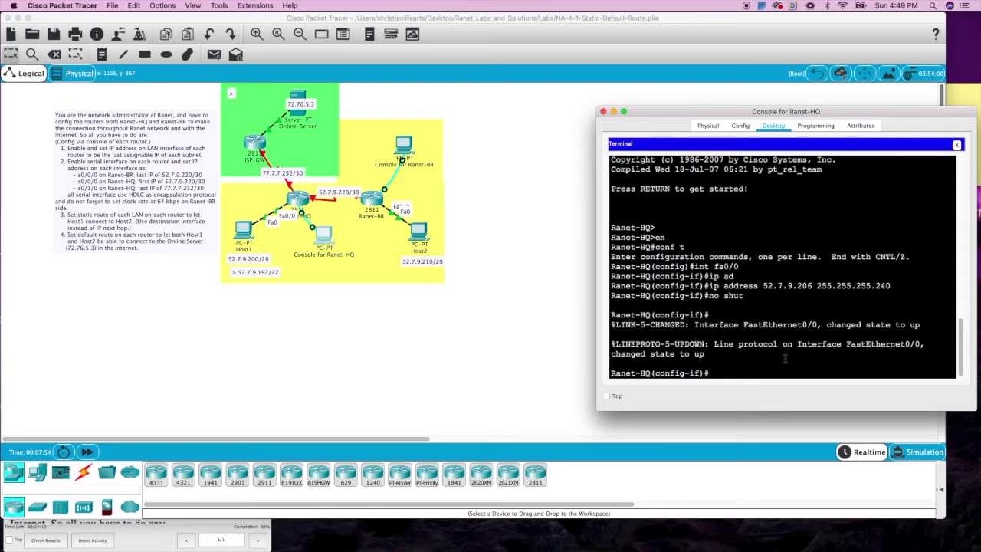
key("Return")
key("Return")
type("int ")
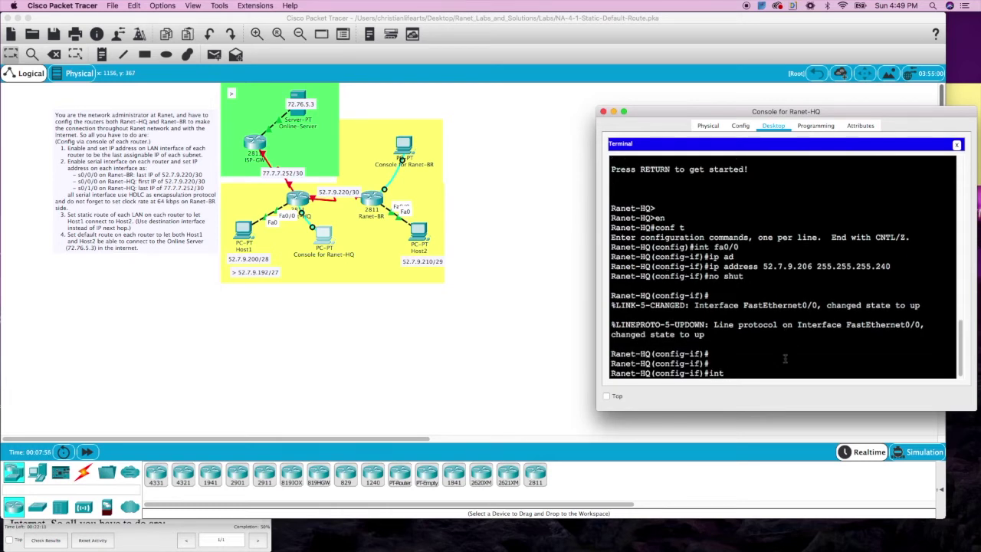
type("se0/0/0")
key("Return")
Step: Assign IP address 52.7.9.221 with mask 255.255.255.252 to Ranet-HQ's serial interface se0/0/0
type("ip add")
key("Tab")
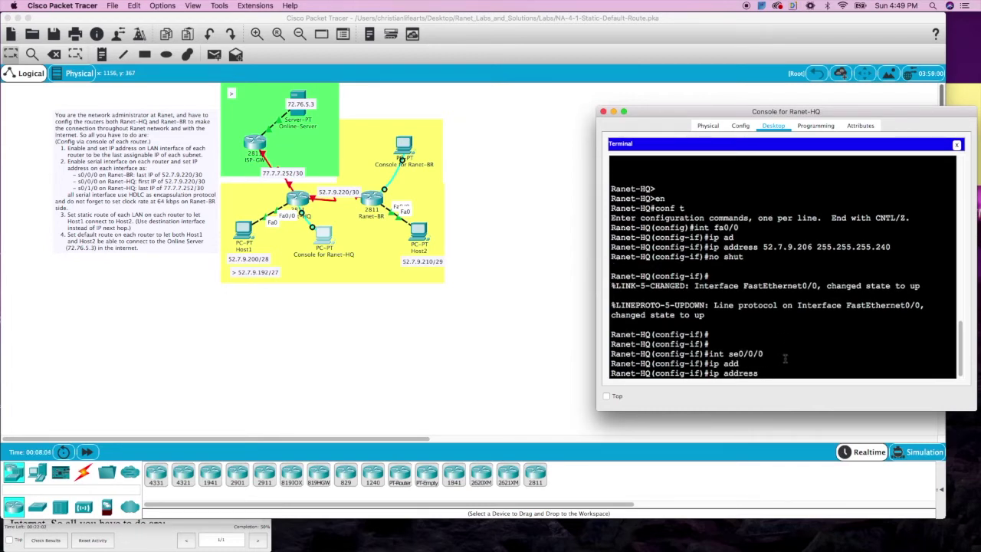
type("52.7.9.221 255.255.255.252")
key("Return")
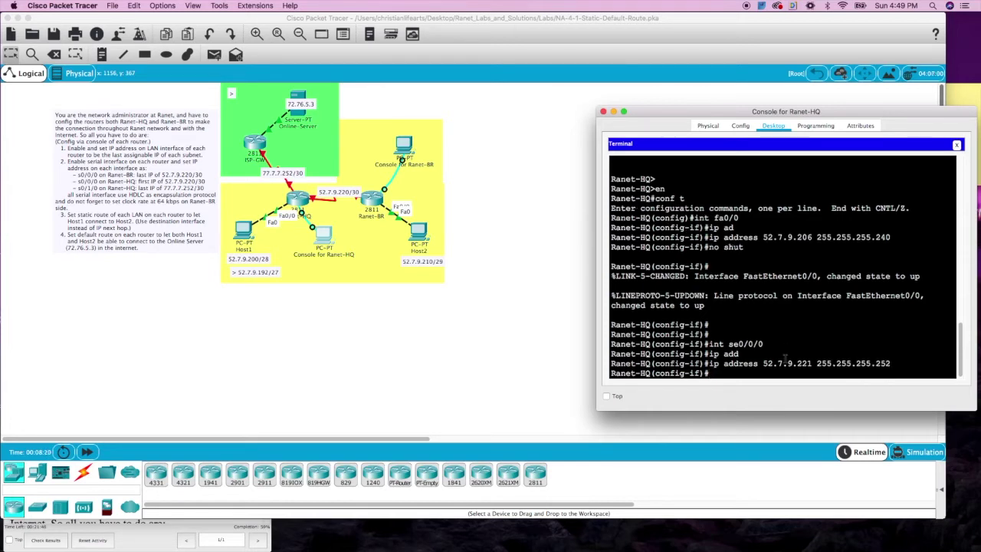
Step: Enable the se0/0/0 interface with no shut on Ranet-HQ and on Ranet-BR
type("no shut")
key("Return")
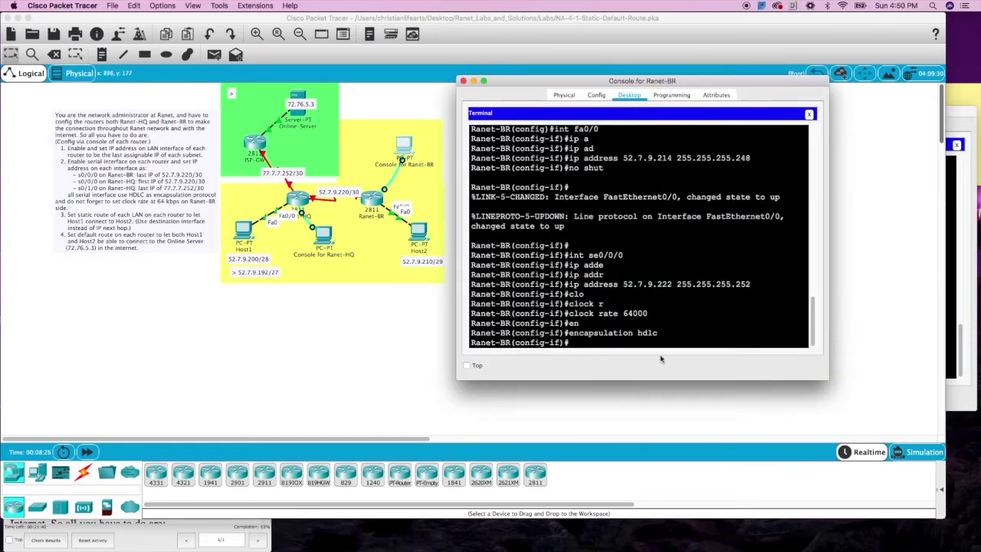
type("no shut")
key("Return")
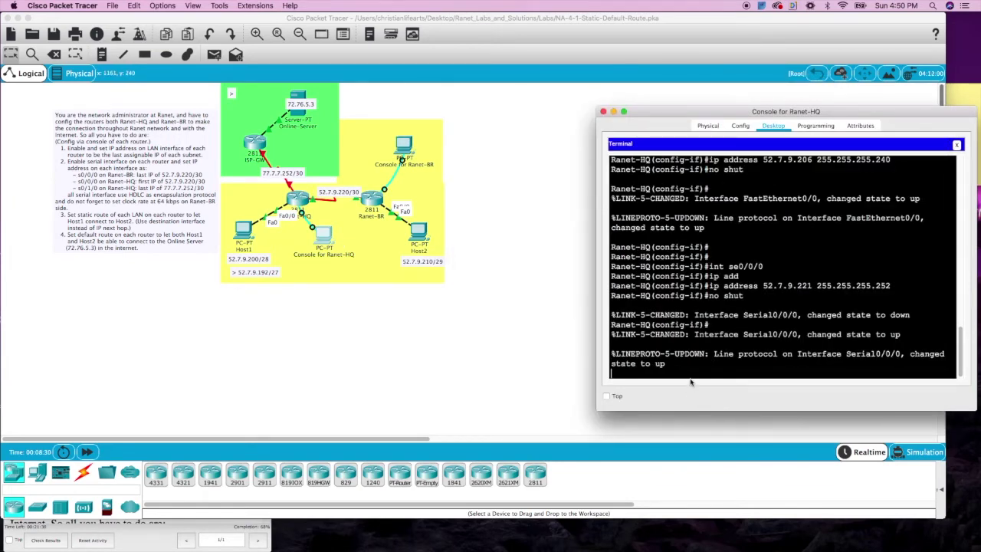
Step: Return to the Ranet-HQ console, enter interface configuration for se0/1/0 and enable that interface with no shut
key("Return")
key("Return")
key("Return")
type("se")
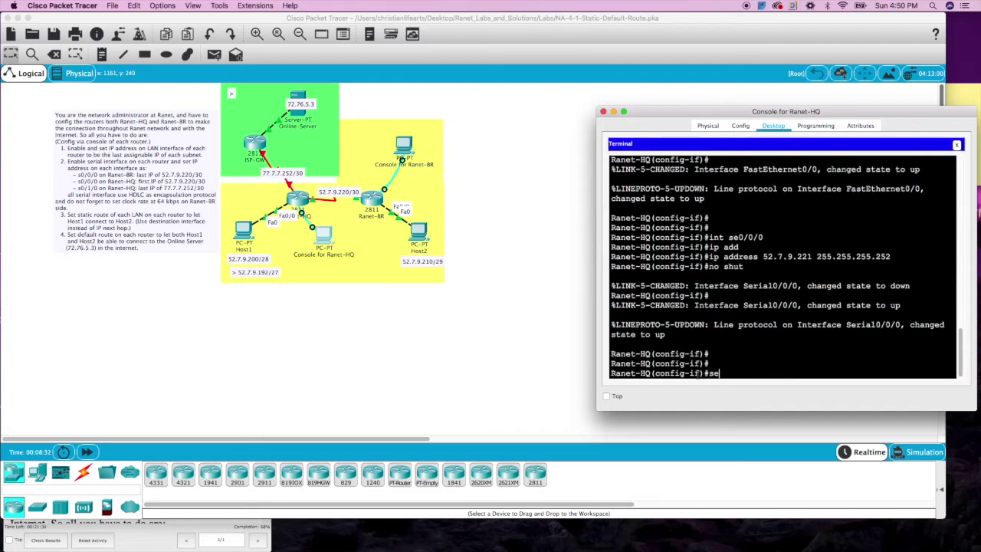
key("BackSpace")
key("BackSpace")
key("BackSpace")
type("int se0/1/0")
key("Return")
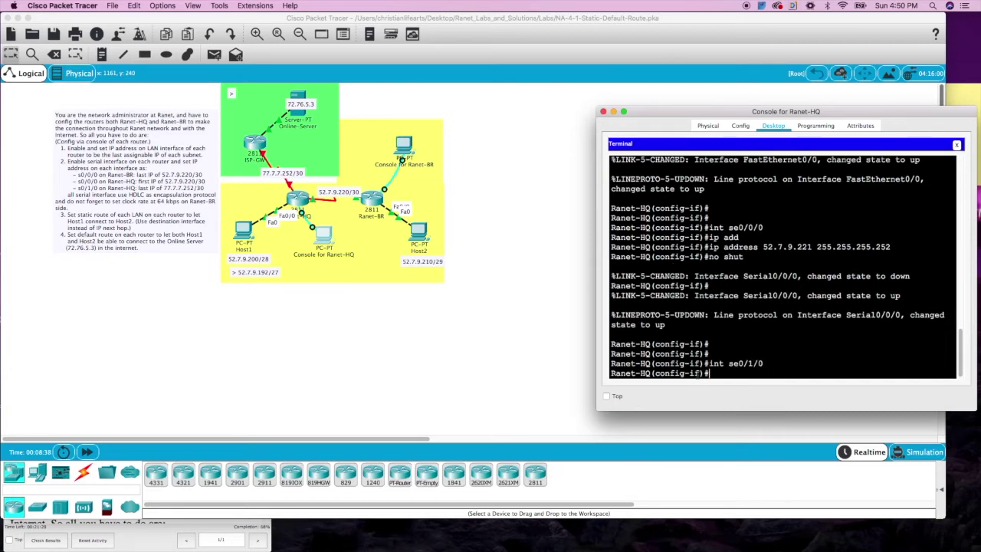
type("no shut")
key("Return")
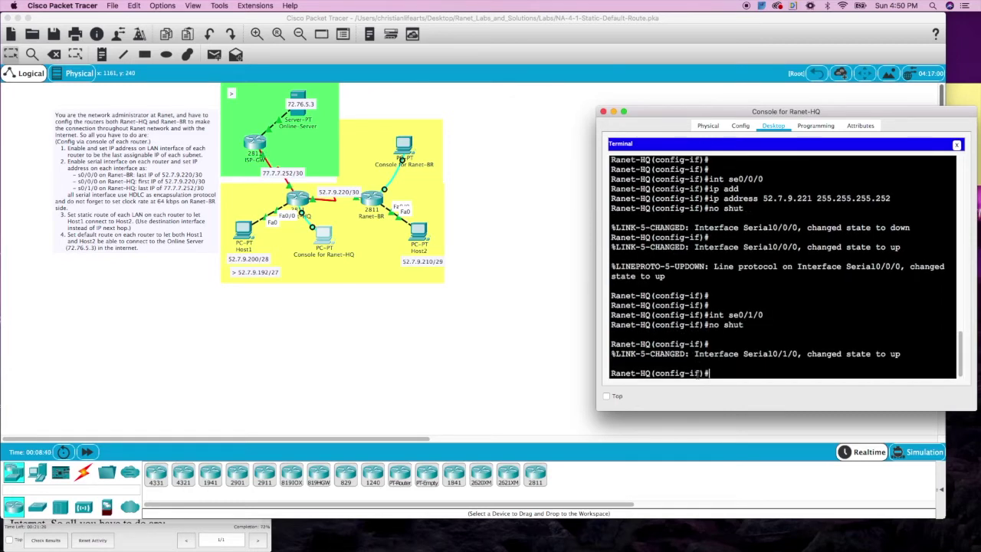
Step: Assign IP address 77.7.7.254 with mask 255.255.255.252 to Ranet-HQ's serial interface se0/1/0
key("Return")
type("ip add")
key("Tab")
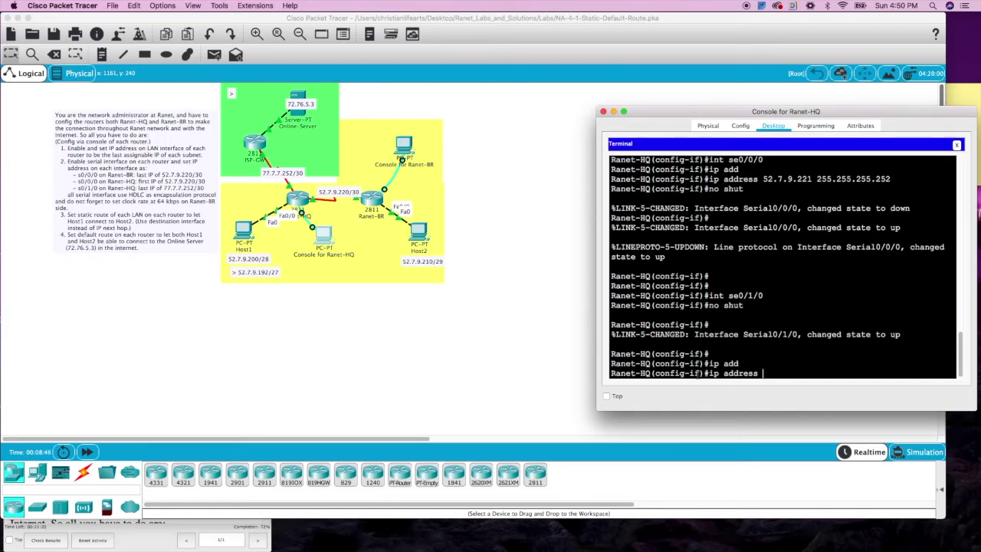
type("77.7.7")
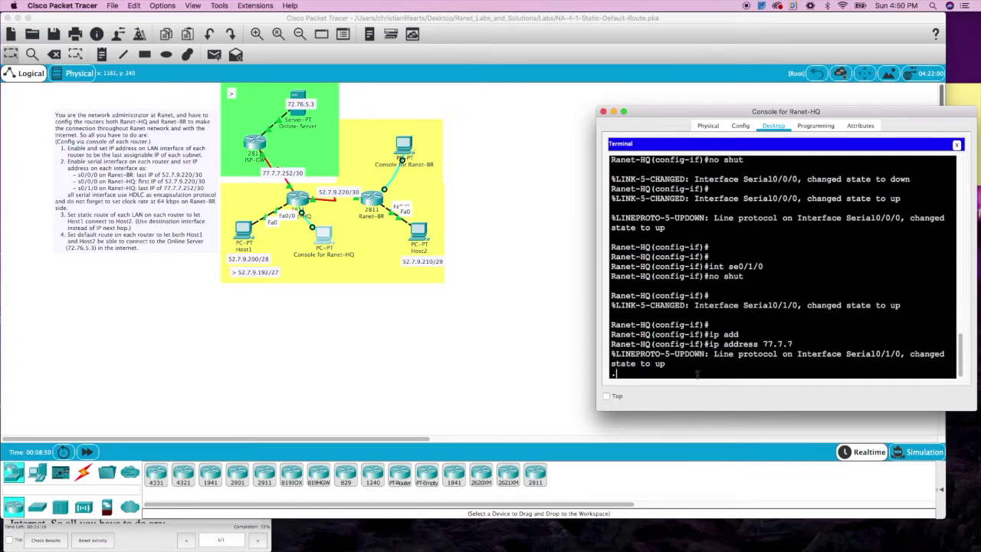
key("Return")
key("Return")
key("Return")
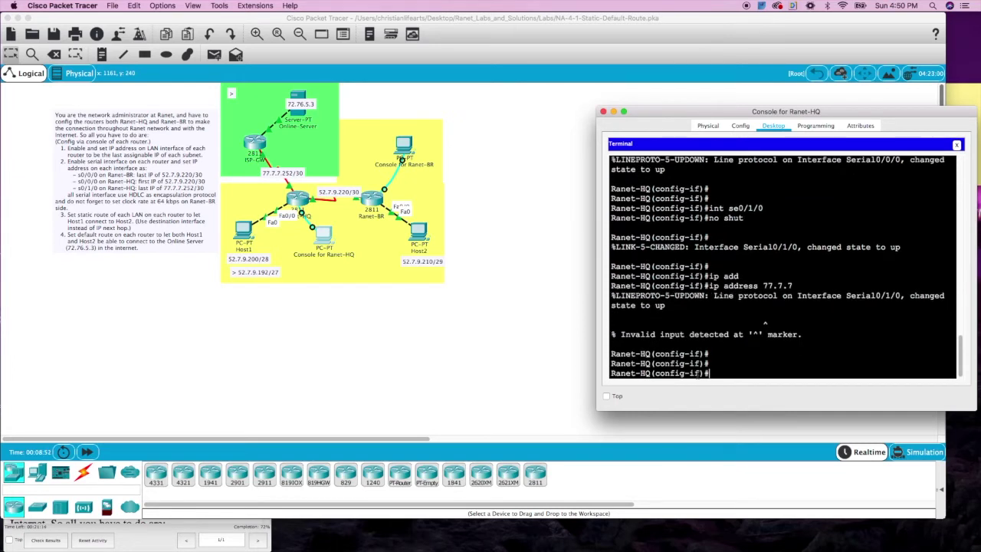
key("Up")
type("254 25")
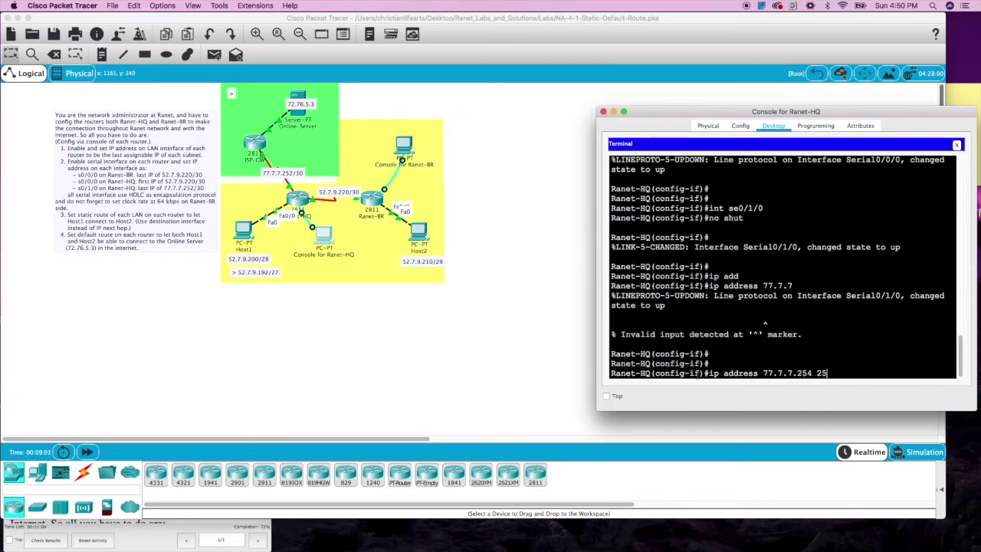
type("5.255.255.252")
key("Return")
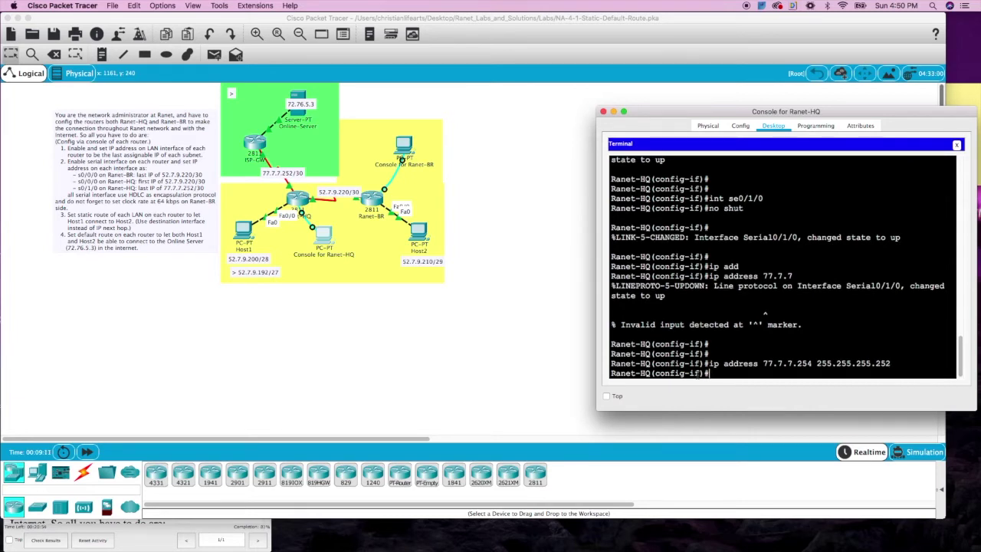
Step: Check the port labels on the link between ISP-GW and Ranet-HQ, and return Ranet-HQ to global configuration mode
left_click(448, 383)
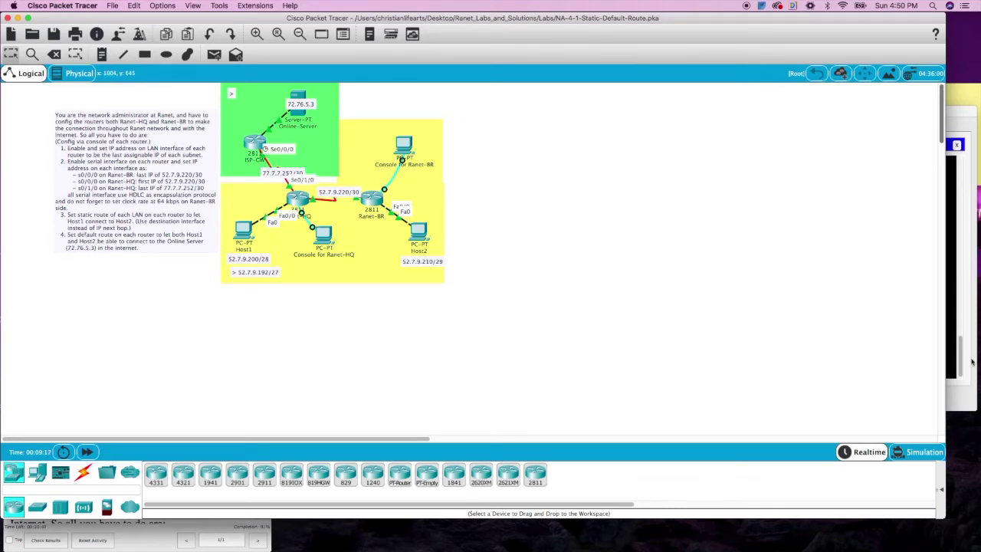
left_click(954, 314)
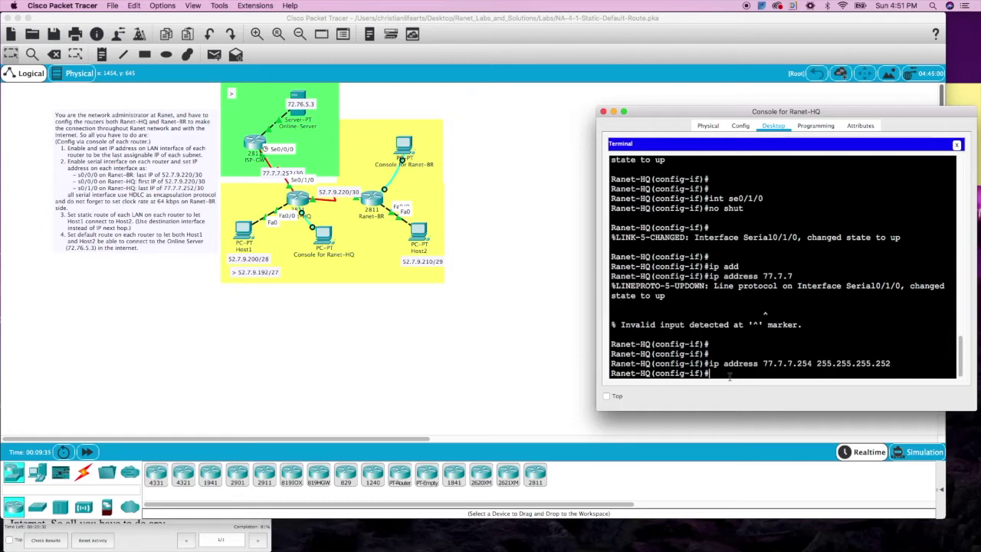
type("ex")
key("Return")
Step: Add a default route 0.0.0.0 0.0.0.0 through se0/0/0 on Ranet-HQ
type("ip route")
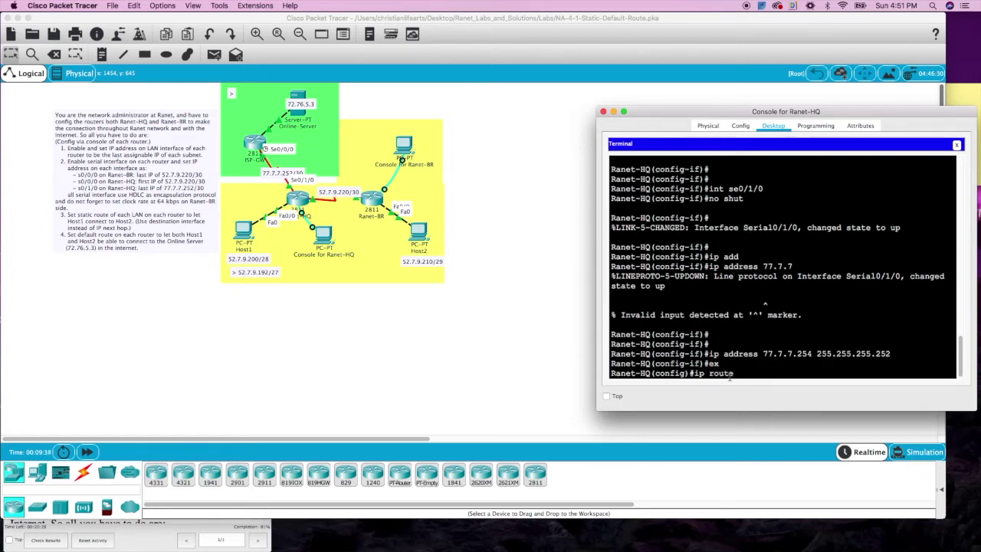
type(" 0.0.0.0 0.0.0.0")
type("se0/0/0")
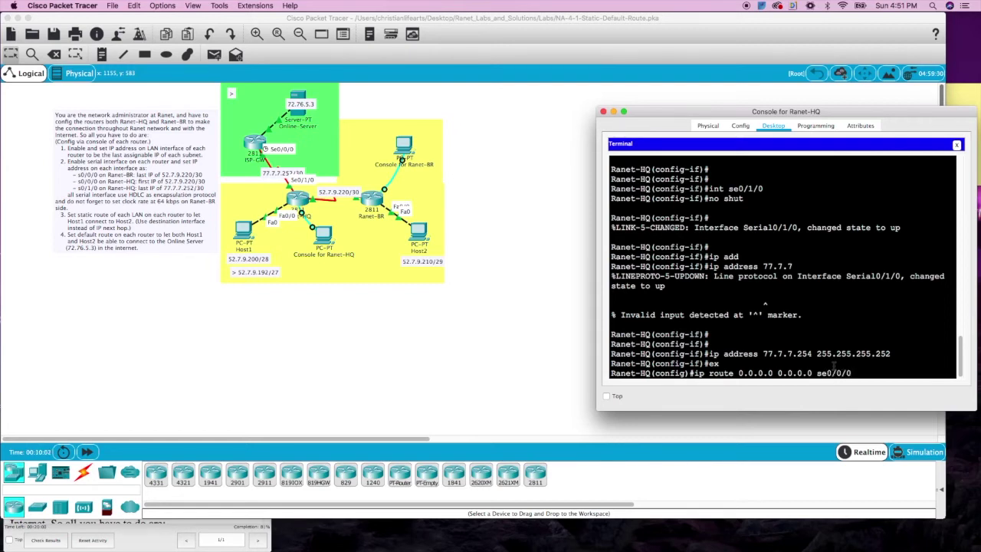
key("Return")
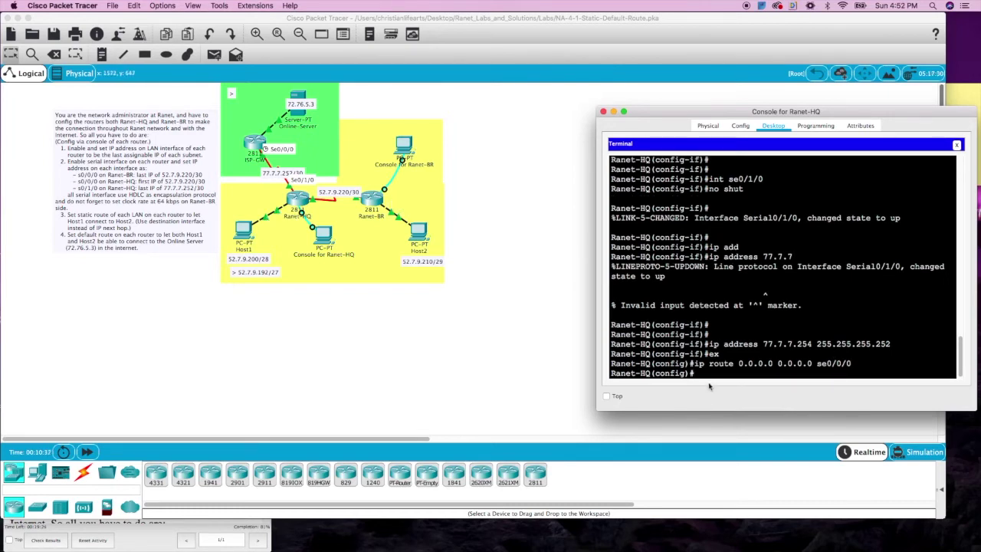
type("no ip route")
key("BackSpace")
key("BackSpace")
key("BackSpace")
key("BackSpace")
key("BackSpace")
key("BackSpace")
key("BackSpace")
key("BackSpace")
key("BackSpace")
key("BackSpace")
key("BackSpace")
Step: Remove the default route through se0/0/0 from Ranet-HQ with no ip route 0.0.0.0 0.0.0.0 se0/0/0
key("Up")
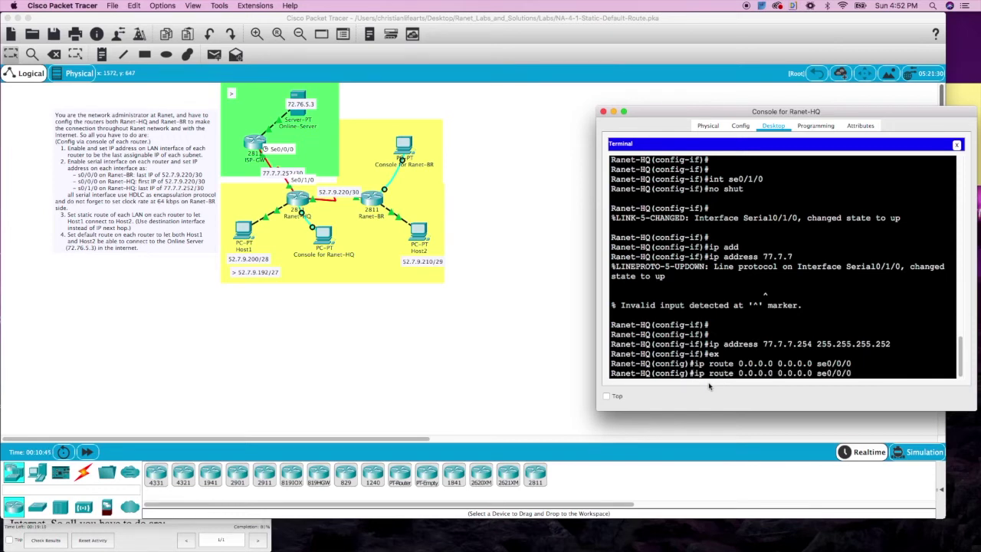
key("Left")
key("Left")
key("Left")
key("Left")
key("Left")
key("Left")
key("Left")
key("Left")
key("Left")
key("Left")
key("Left")
key("Left")
key("Left")
key("Left")
key("Left")
key("Left")
key("Left")
type("no")
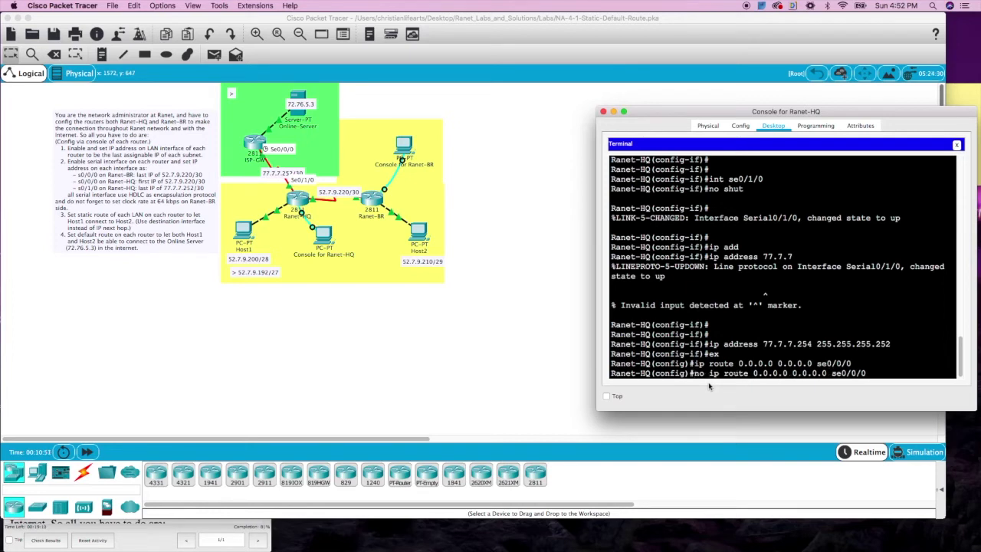
key("Return")
Step: Add a default route 0.0.0.0 0.0.0.0 through se0/1/0, the interface facing the ISP gateway, on Ranet-HQ
type("ip r")
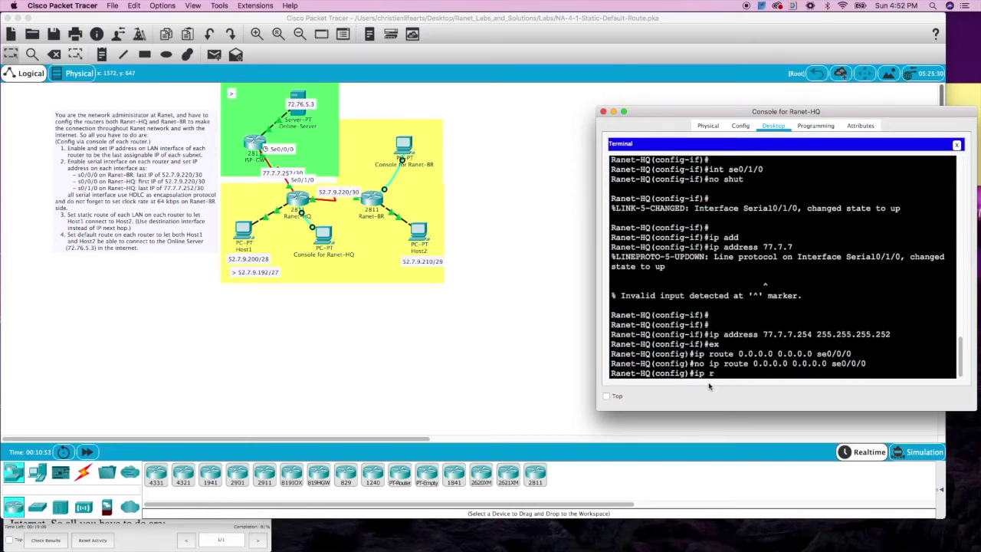
type("oute 0.0.0.0 0.0.0.0 se 0/1/0")
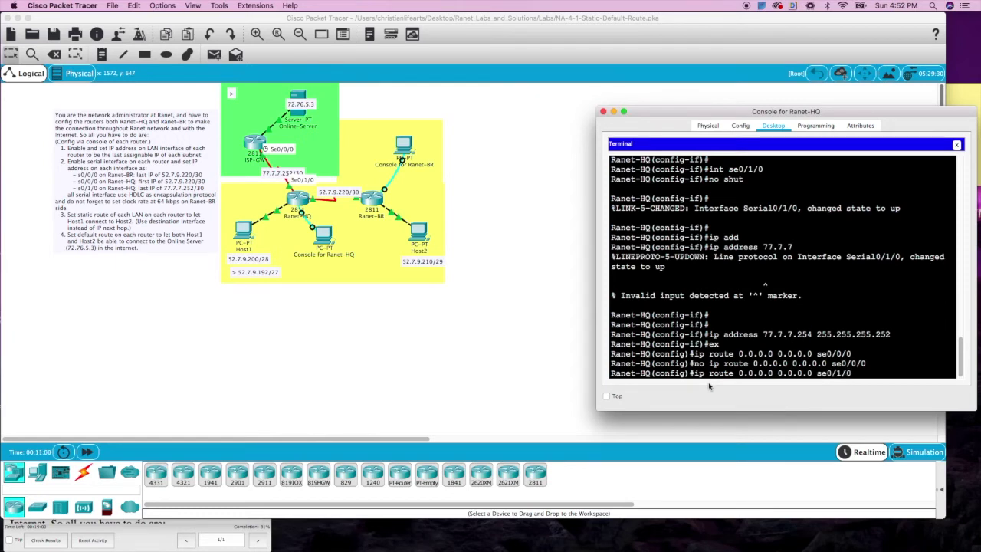
key("Return")
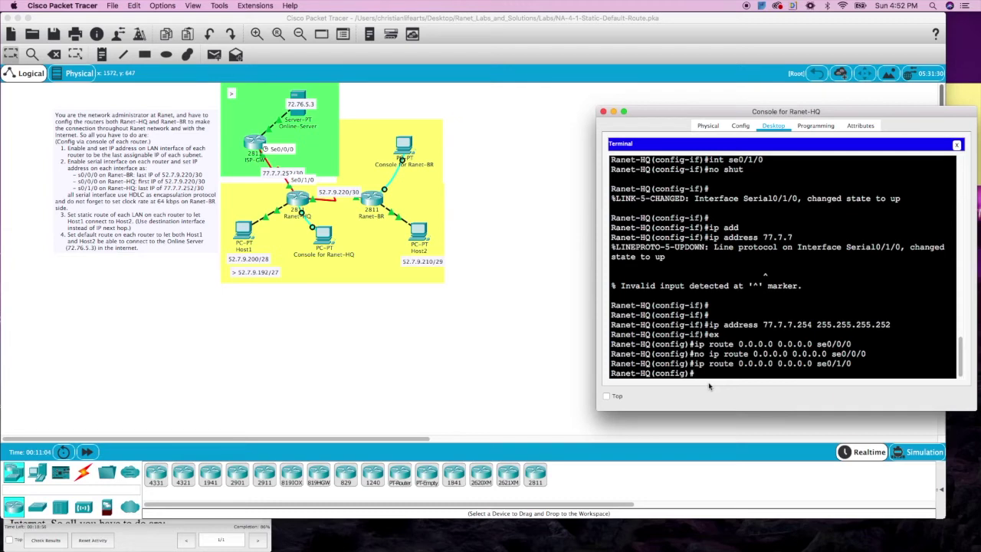
Step: Display Ranet-HQ's running configuration and review its interface addresses and default route entry
type("do showrun")
key("Return")
key("space")
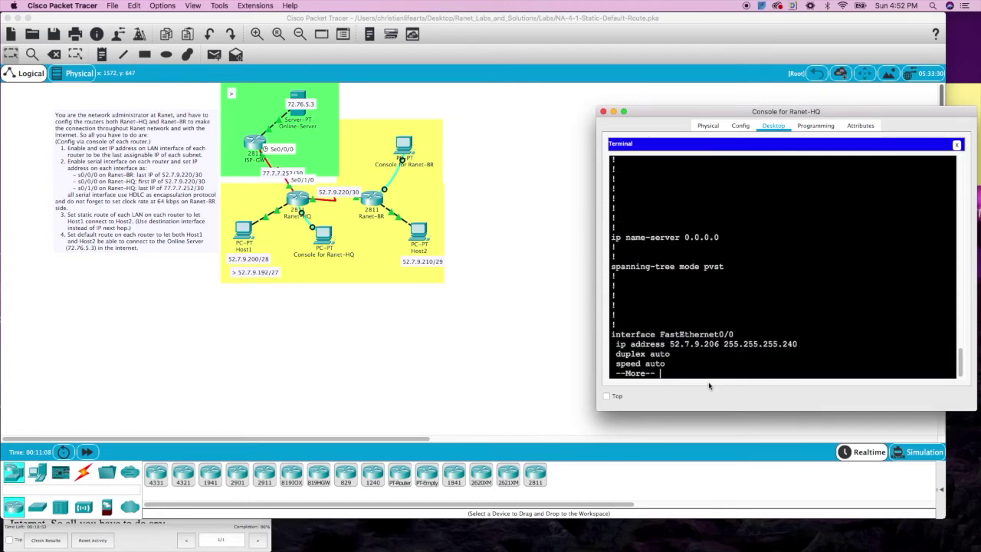
key("space")
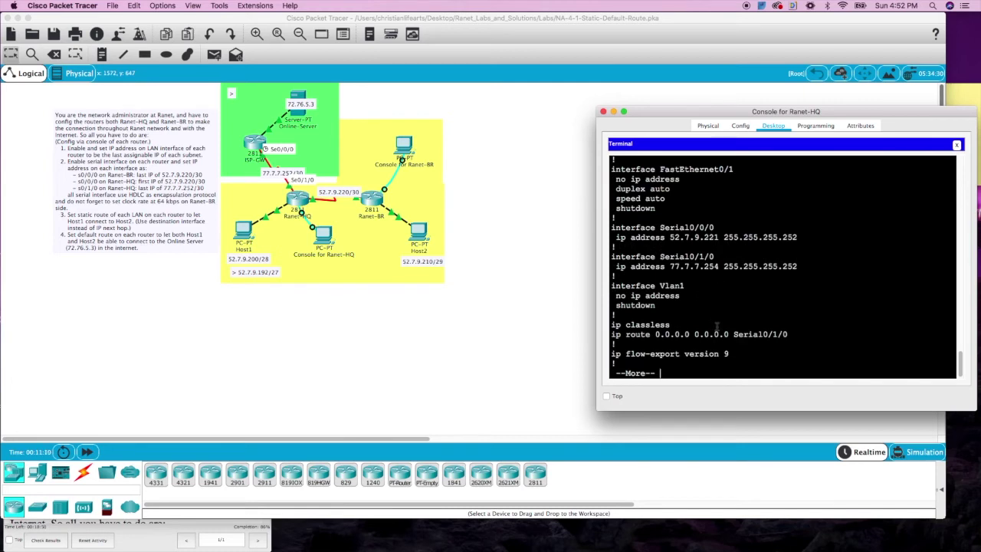
left_click_drag(794, 333, 611, 334)
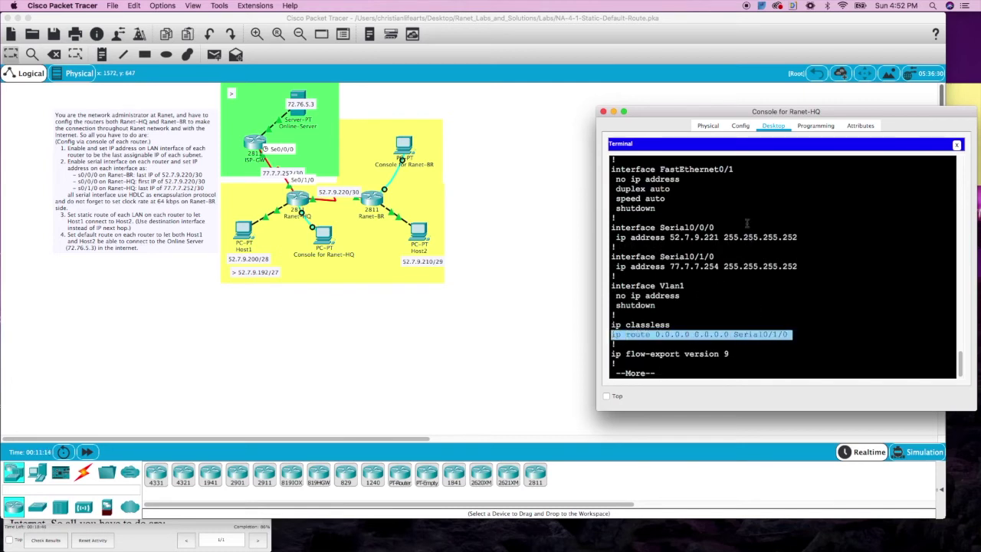
key("space")
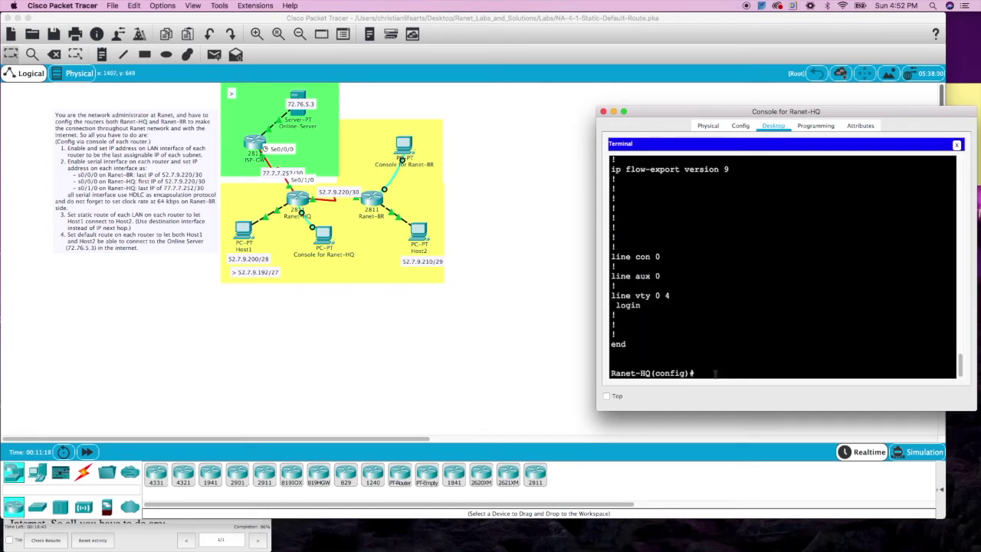
Step: Add a static route to Host2's LAN, 52.7.9.208 255.255.255.248, through se0/0/0 on Ranet-HQ
type("ip route")
type("52.7")
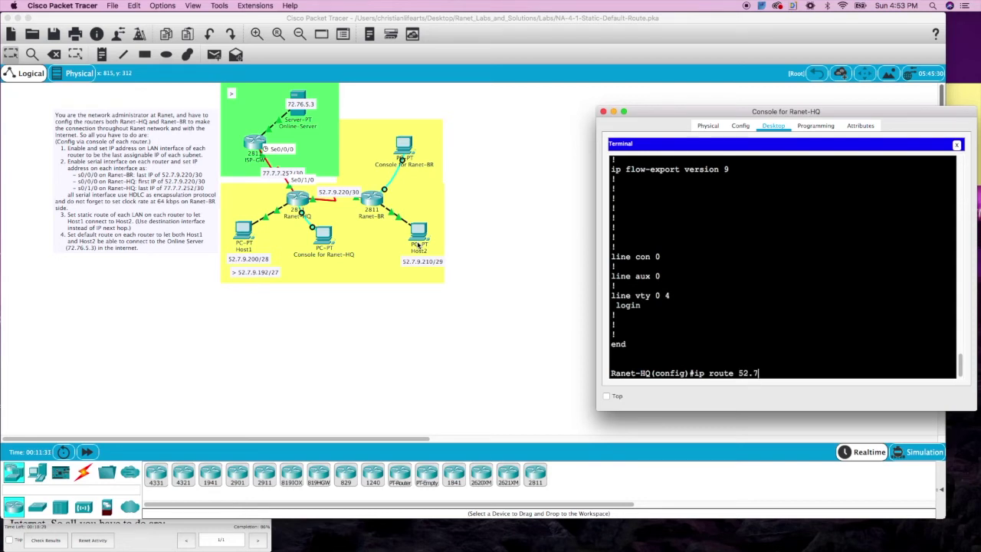
type(".9.208")
type("255.255.")
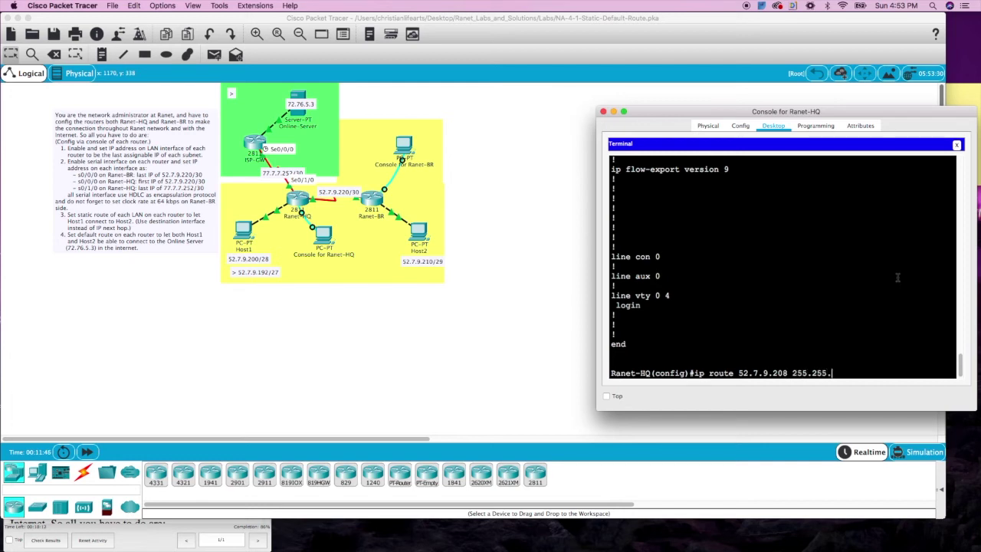
type("255.248 se0/0/0")
key("Return")
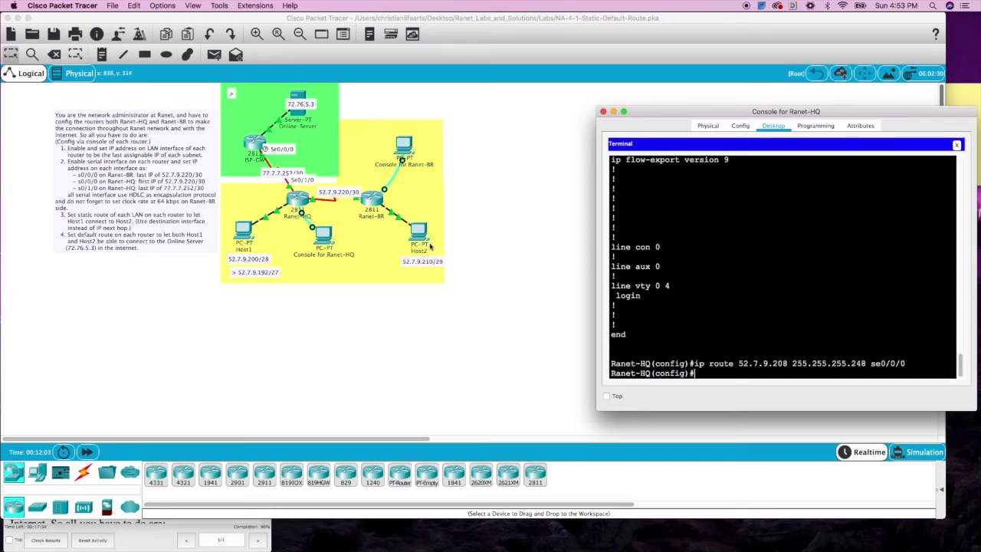
Step: Switch to the Ranet-BR console and leave interface configuration for global configuration mode
left_click(404, 150)
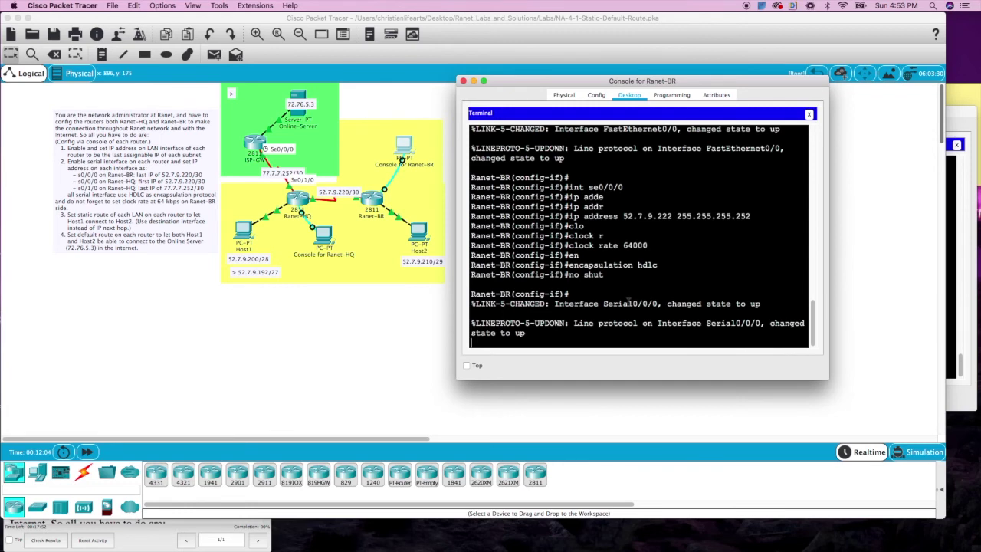
key("Return")
key("Return")
key("Return")
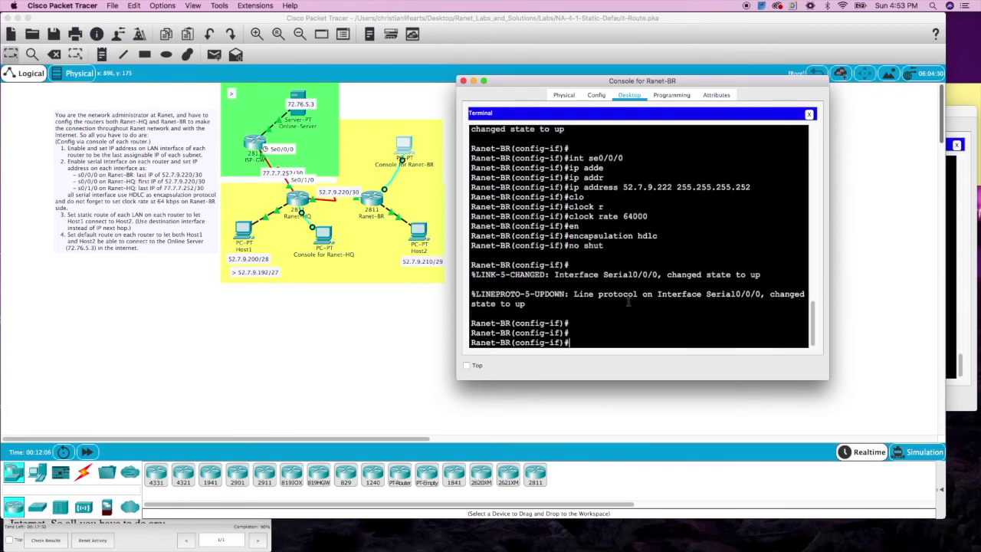
type("ex")
key("Return")
type("ip route")
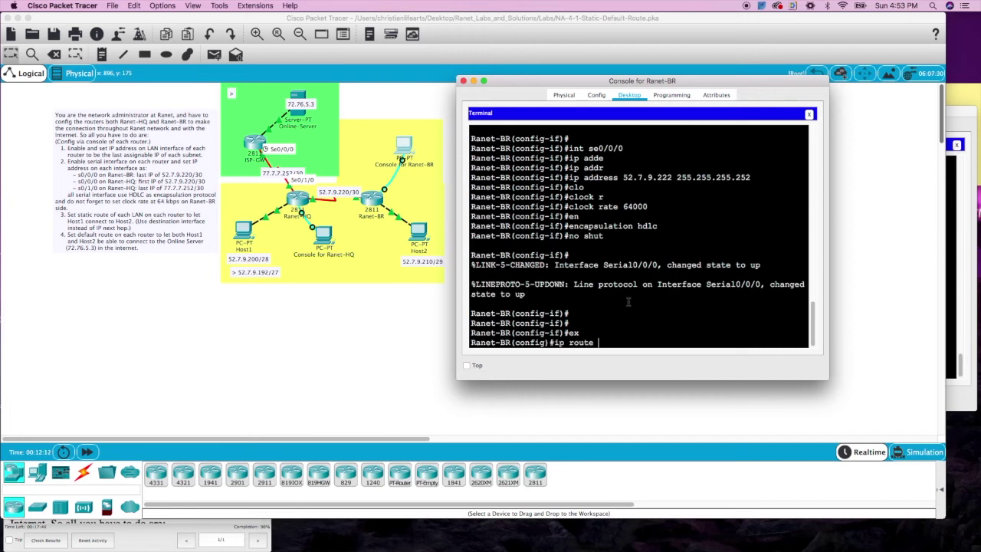
type(" 0")
key("Return")
type("0")
key("Return")
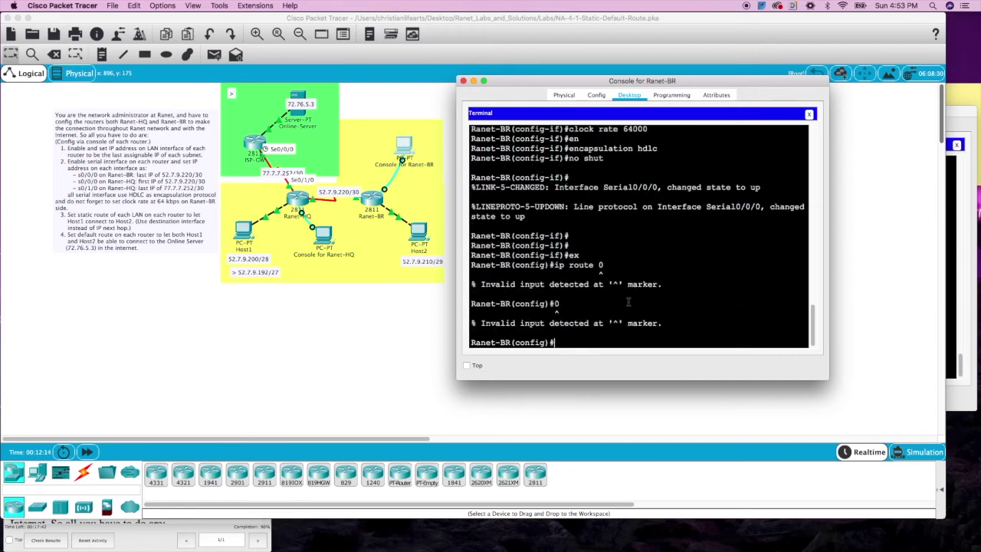
type("0")
key("Return")
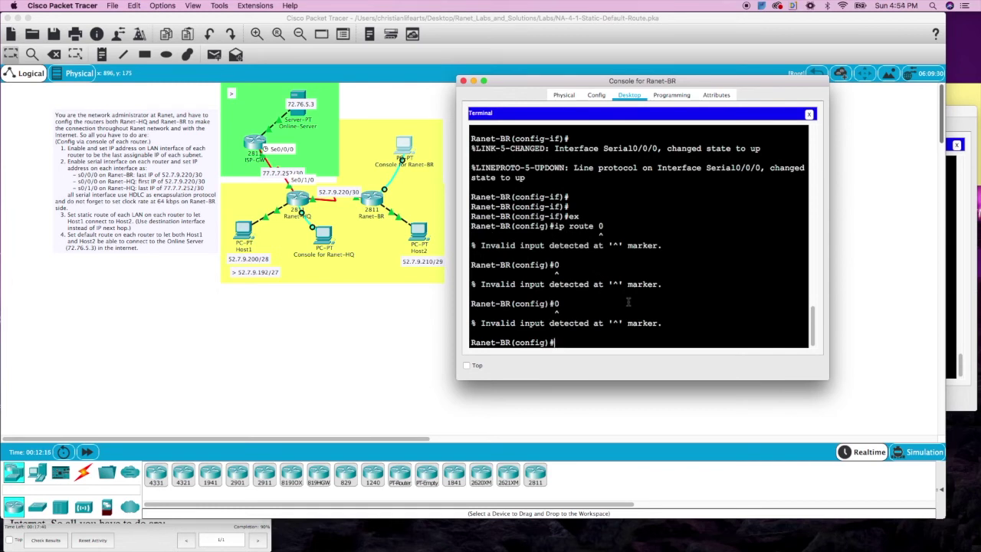
Step: Add a default route 0.0.0.0 0.0.0.0 through se0/0/0 on Ranet-BR
type("ip route 0.0.0.0 0.0.0.0")
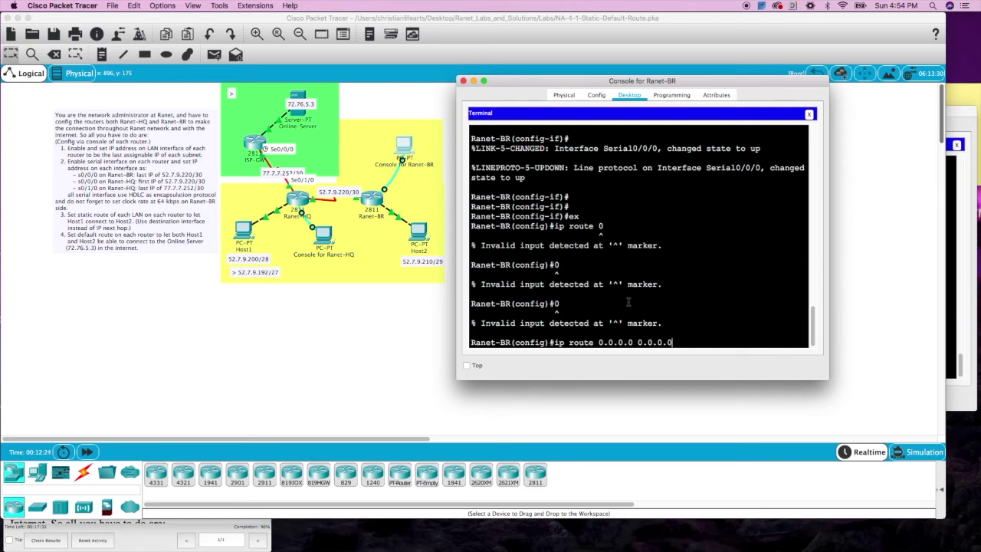
type(" se/0/0/")
key("BackSpace")
key("BackSpace")
key("BackSpace")
key("BackSpace")
key("BackSpace")
type("0/0/0")
key("Return")
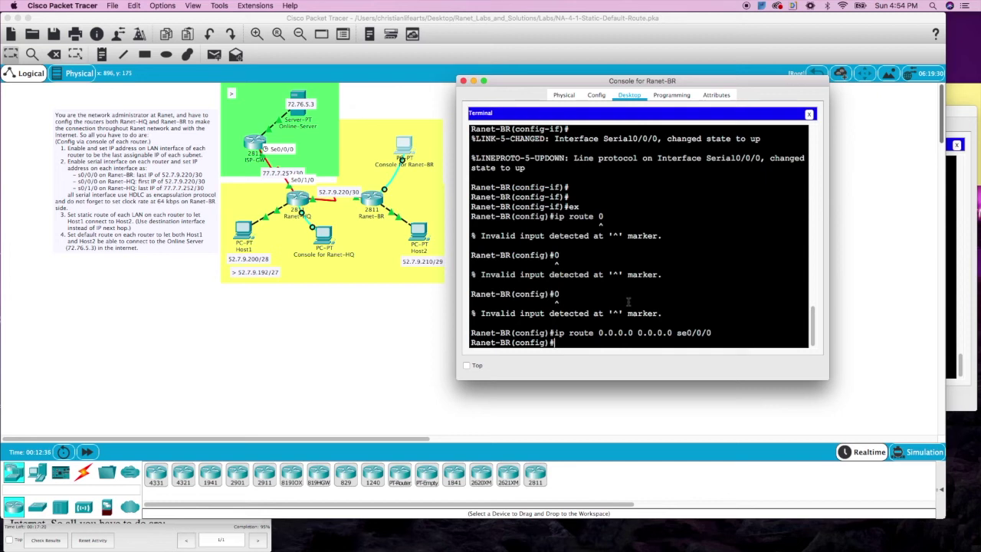
Step: Add a static route to Host1's LAN, 52.7.9.192 255.255.255.240, through se0/0/0 on Ranet-BR
type("ip route 52.7.9.192 255.")
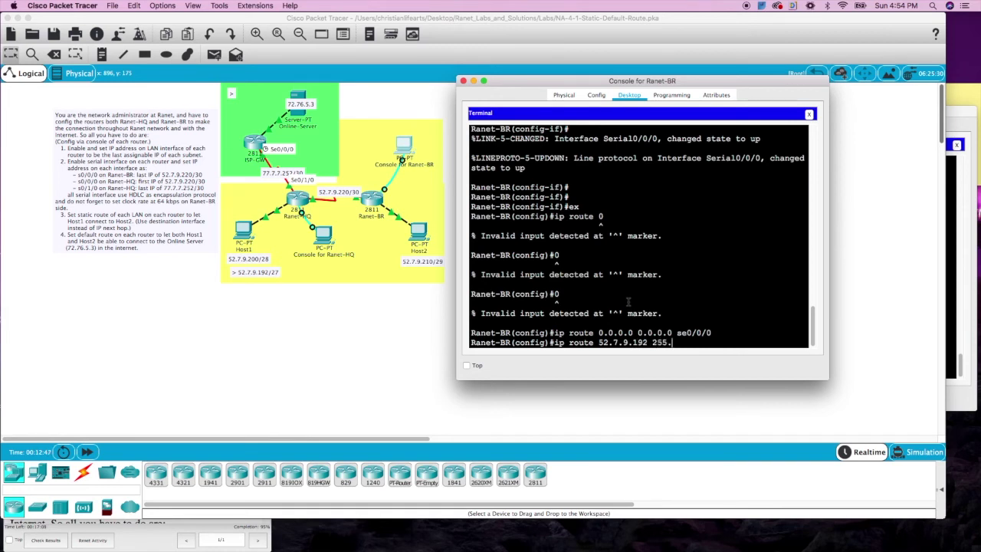
type("255.255.240 se0/0/0")
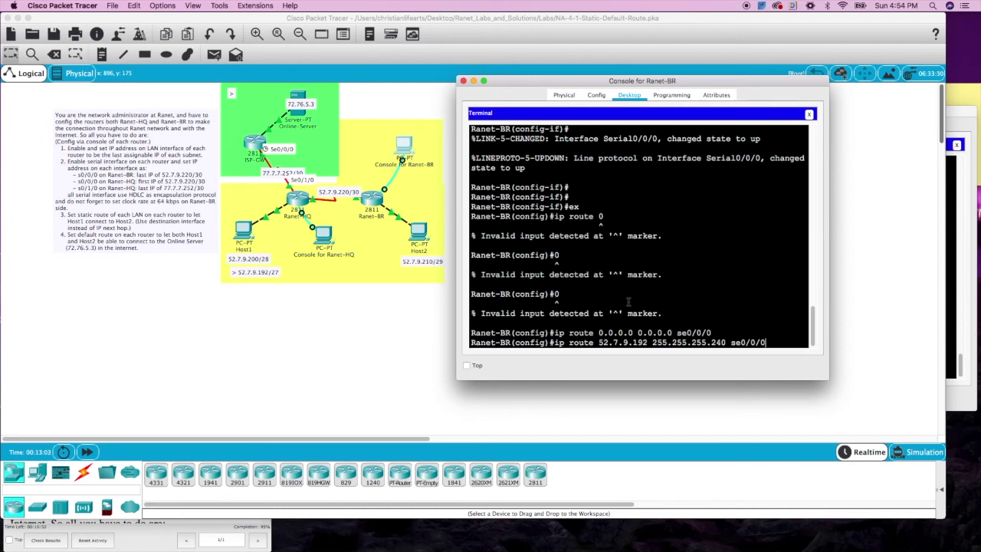
key("Return")
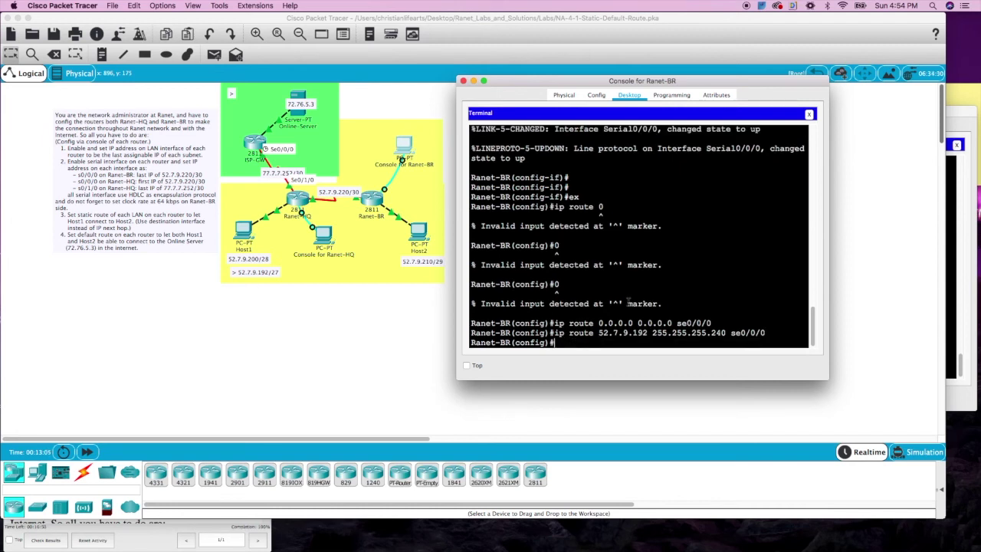
Step: Display Ranet-BR's full running configuration and review its serial interface settings and route entries
type("do show run")
key("Return")
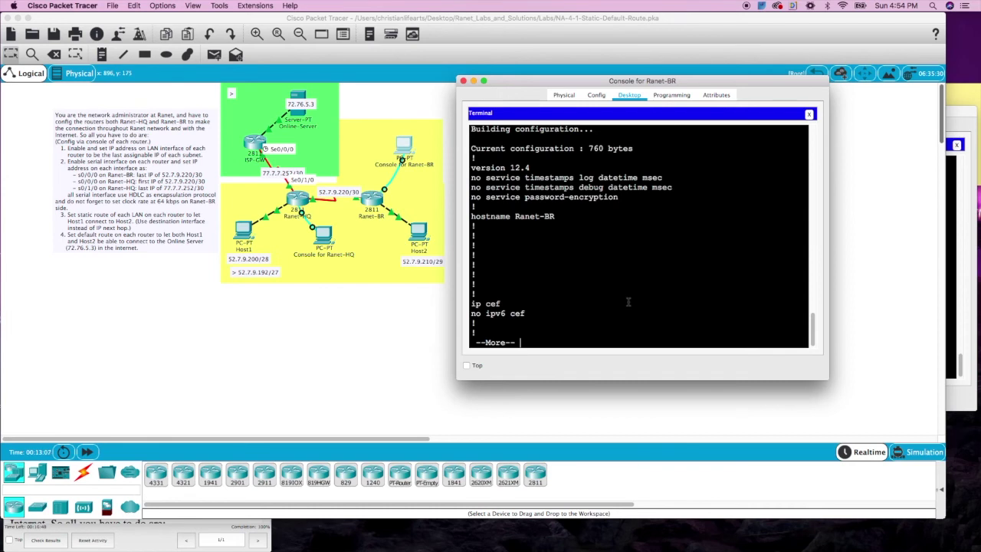
key("space")
key("space")
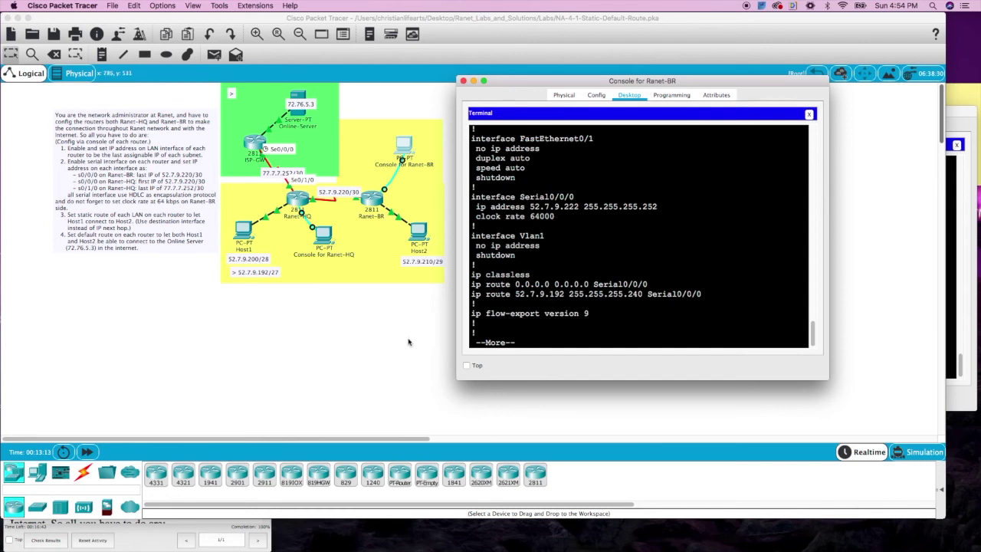
key("space")
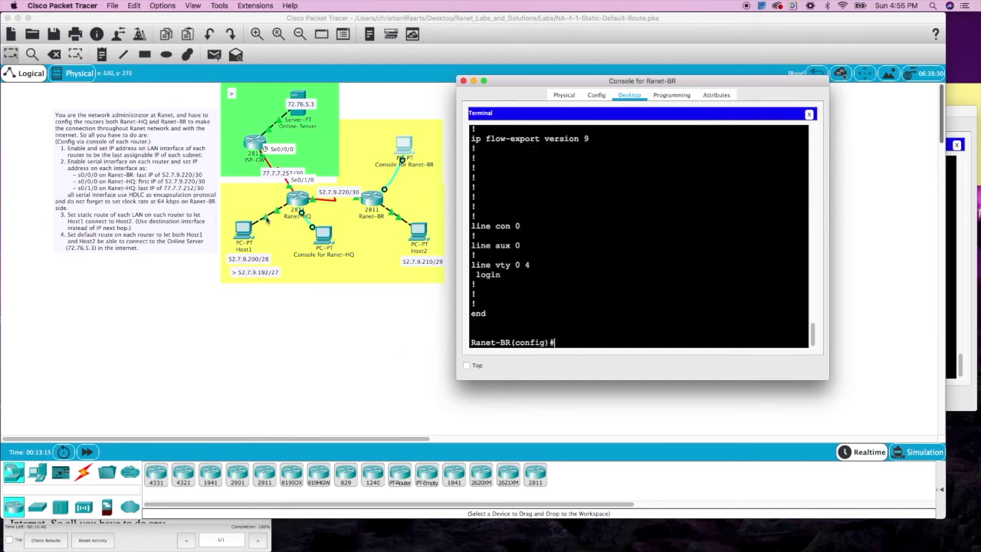
Step: Exit Ranet-BR's configuration mode and ping Host1 at 52.7.9.200 from the router
type("ex")
key("Return")
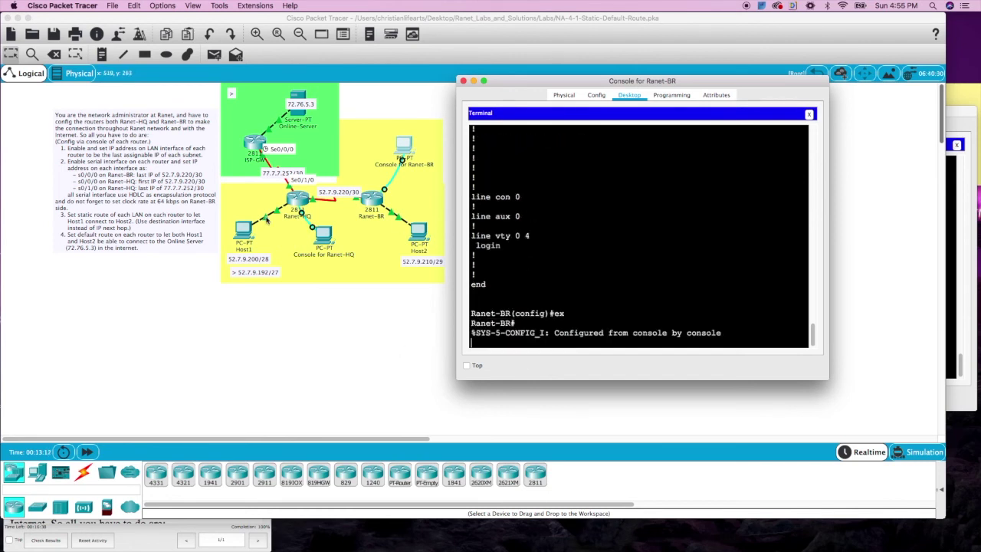
type("ping 5")
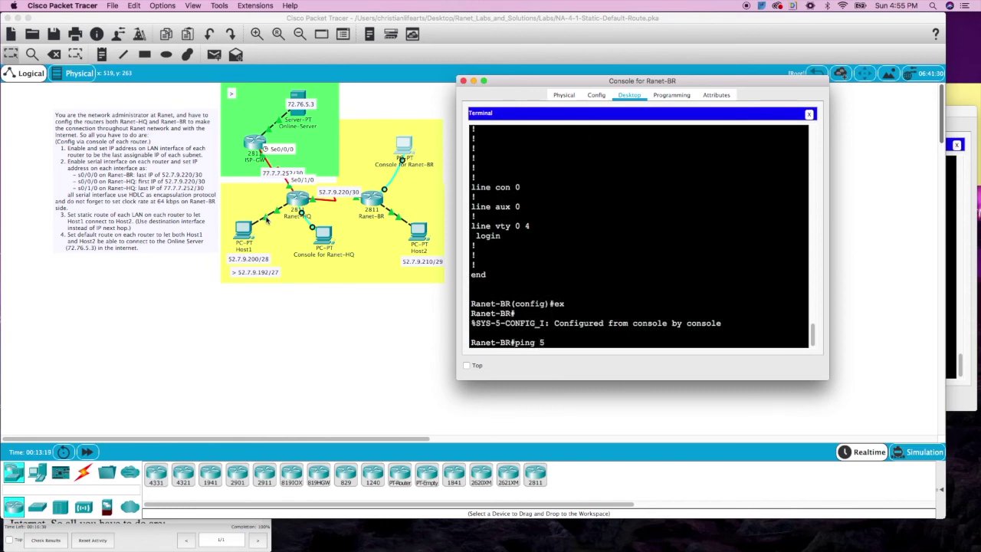
type("2.7.9.200")
key("Return")
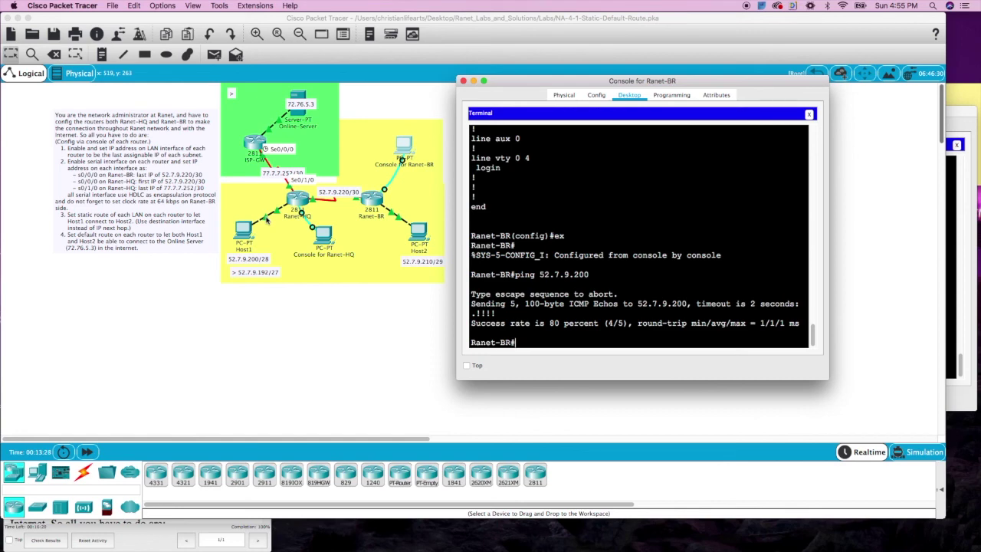
Step: Open Host2's command prompt and ping Host1 at 52.7.9.200
left_click(449, 234)
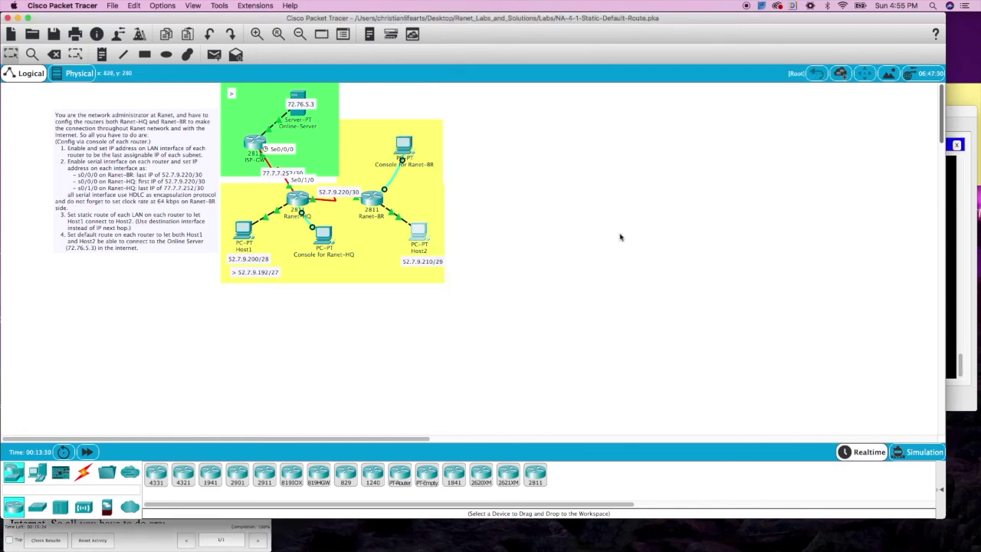
left_click(418, 230)
left_click(477, 143)
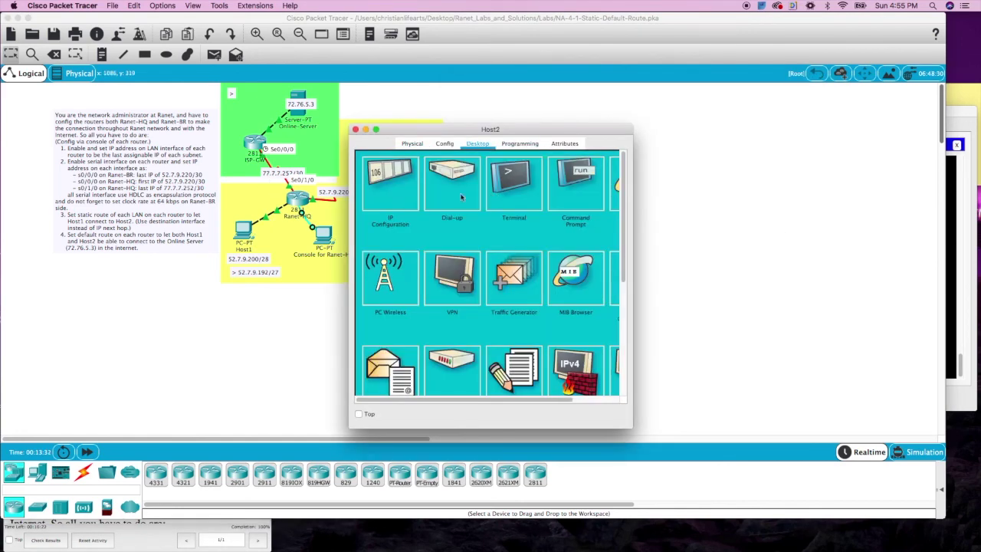
left_click(602, 195)
type("ping")
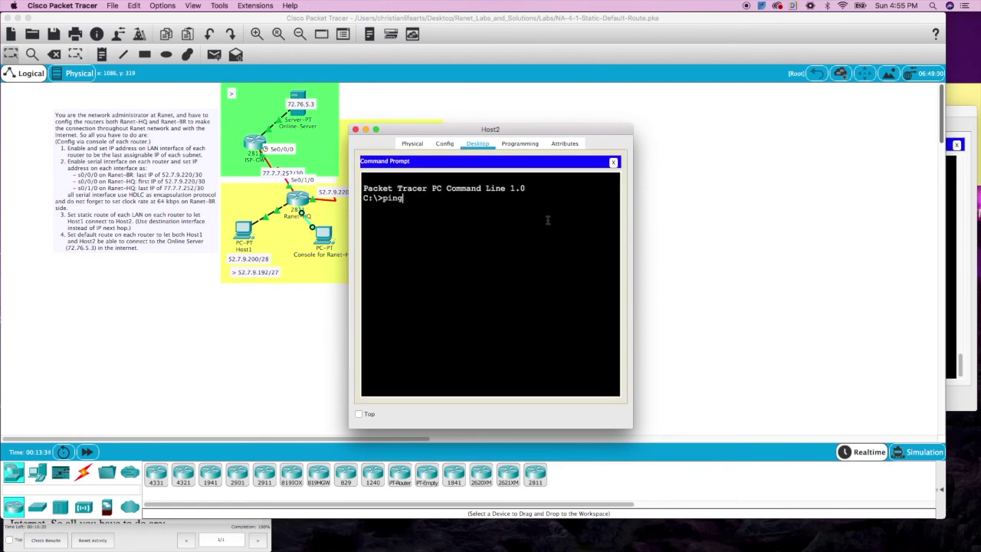
type(" 52.7.9.200")
key("Return")
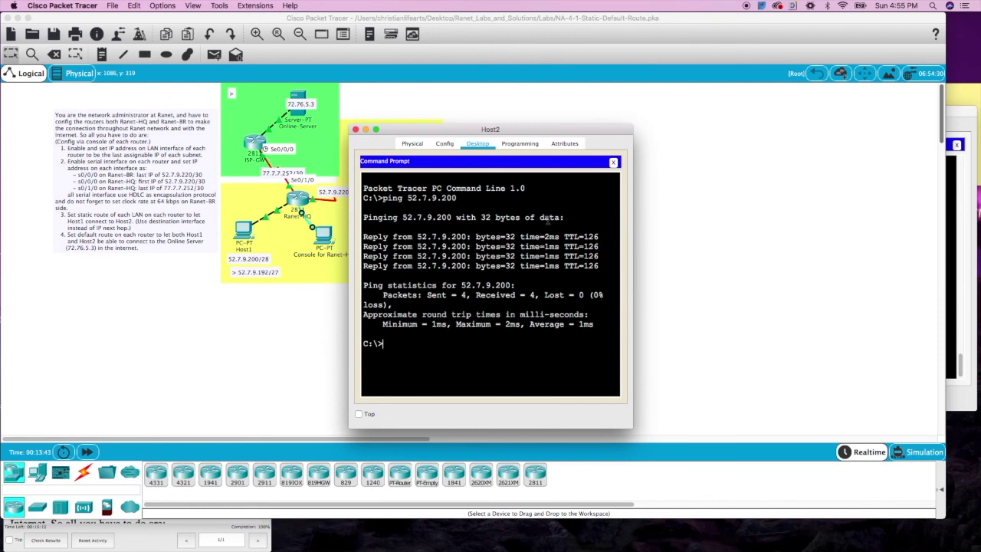
Step: Ping the Online Server at 72.76.5.3 from Host2 and bring up the PT Activity window to check the lab's completion
type("7")
key("BackSpace")
type("ping 72.76.5.3")
key("Return")
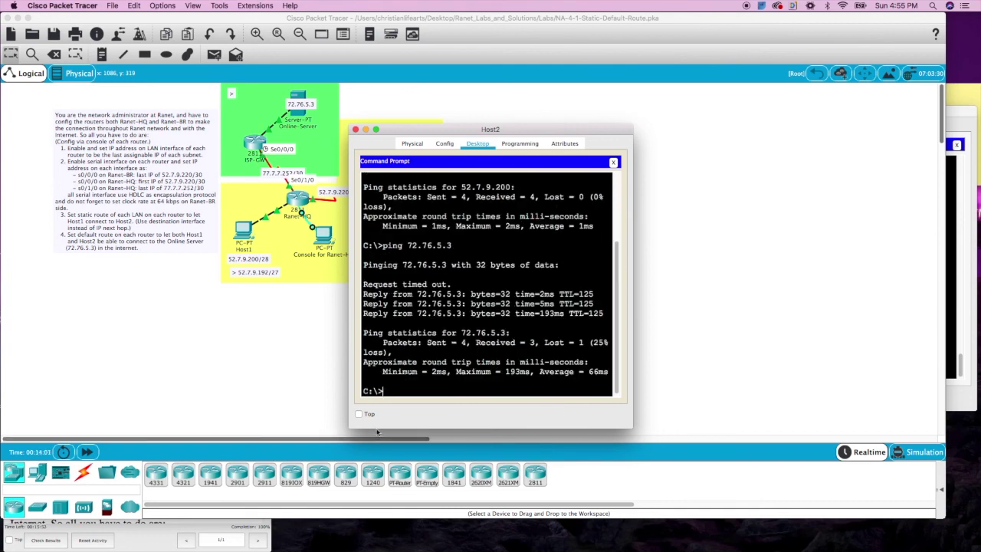
left_click(165, 532)
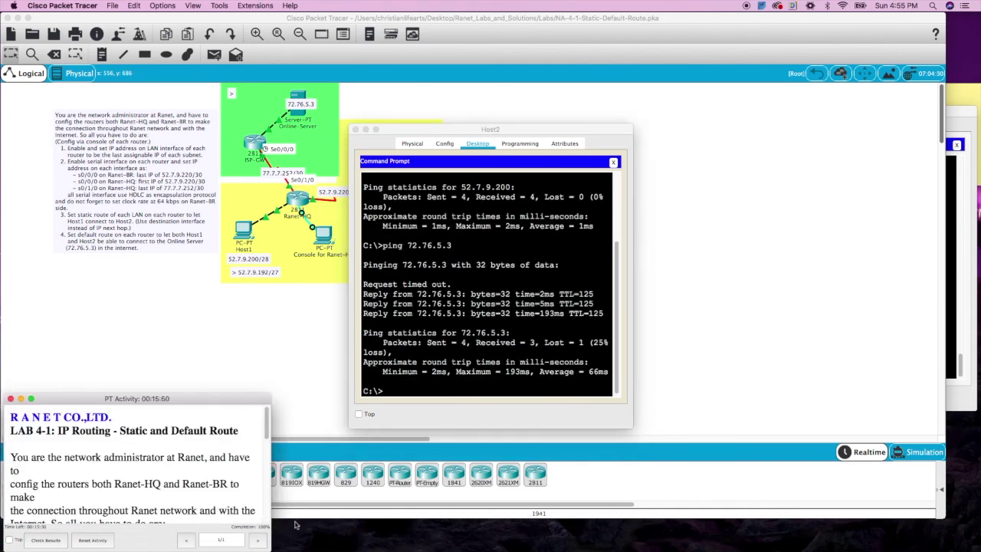
left_click(362, 132)
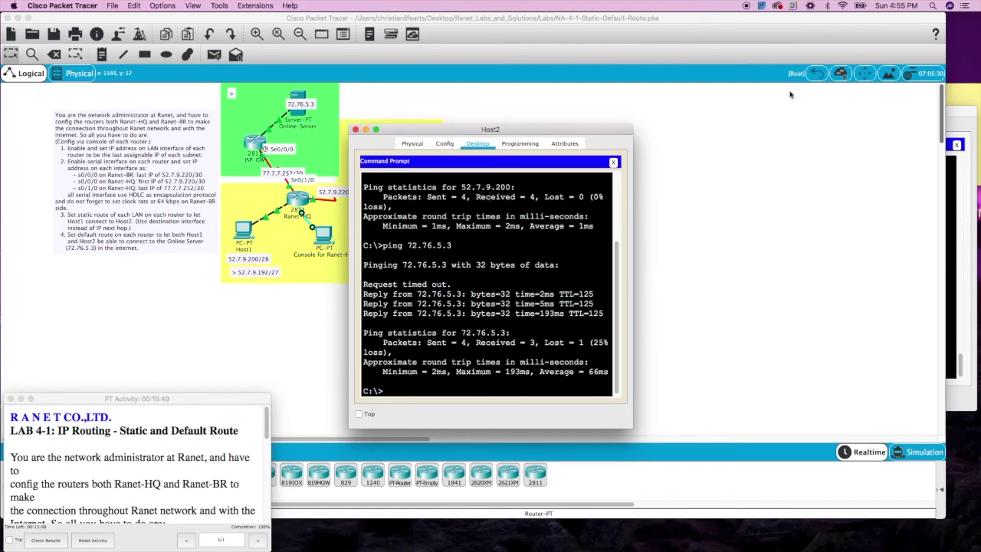